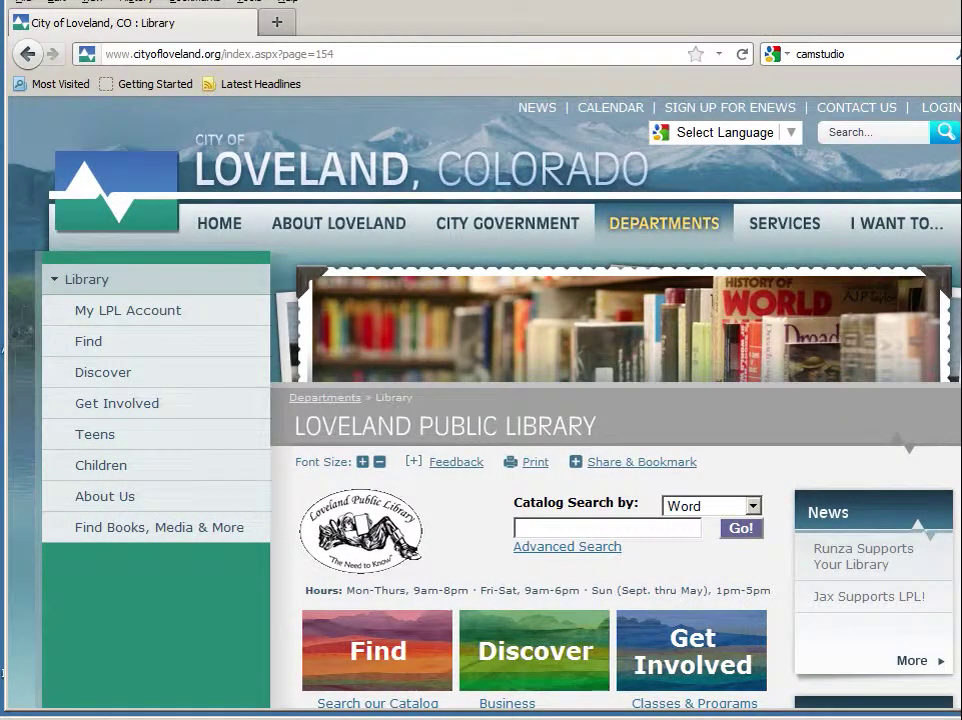
Step: Scroll down the library page toward the Quick Start Guide link under Getting Started
scroll(485, 400, "down", 7)
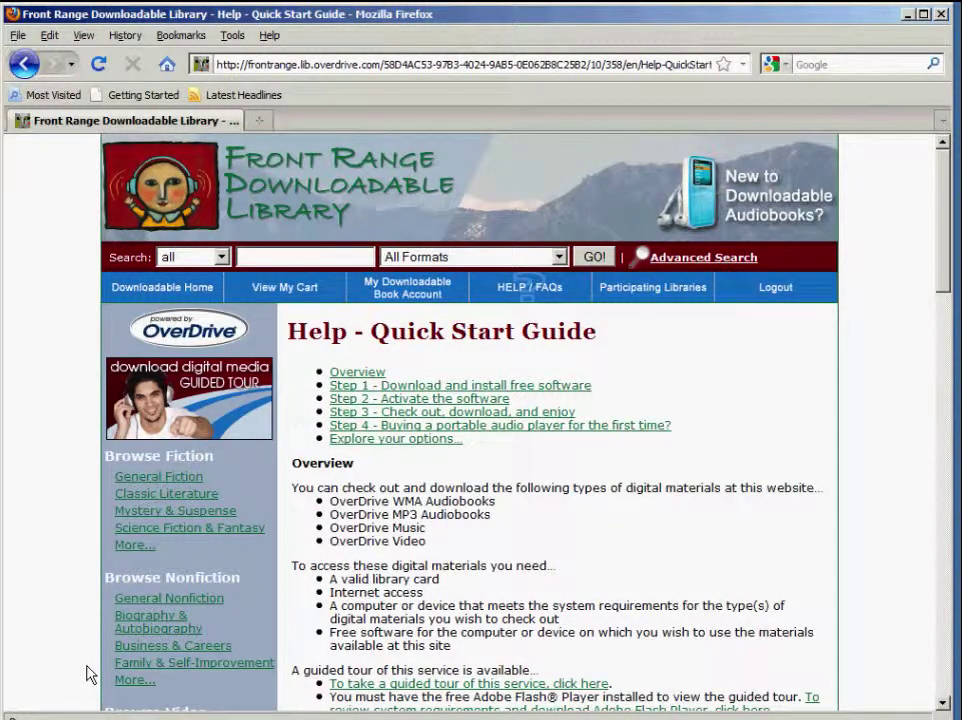
Step: Go to Step 1, 'Download and install free software', and follow the OverDrive Media Console download link
left_click(426, 386)
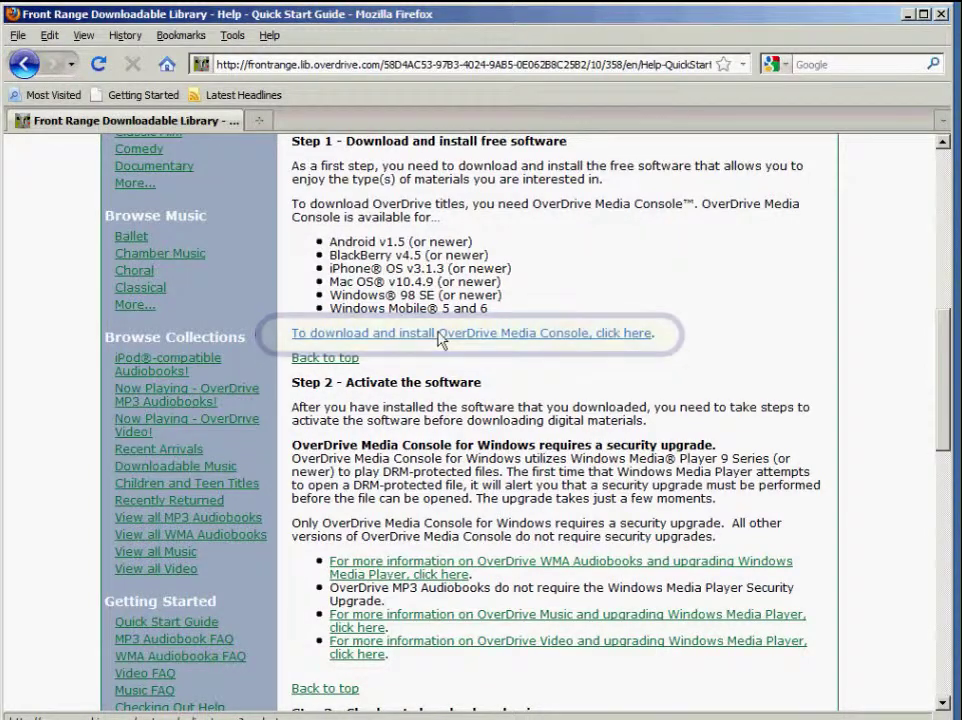
left_click(441, 335)
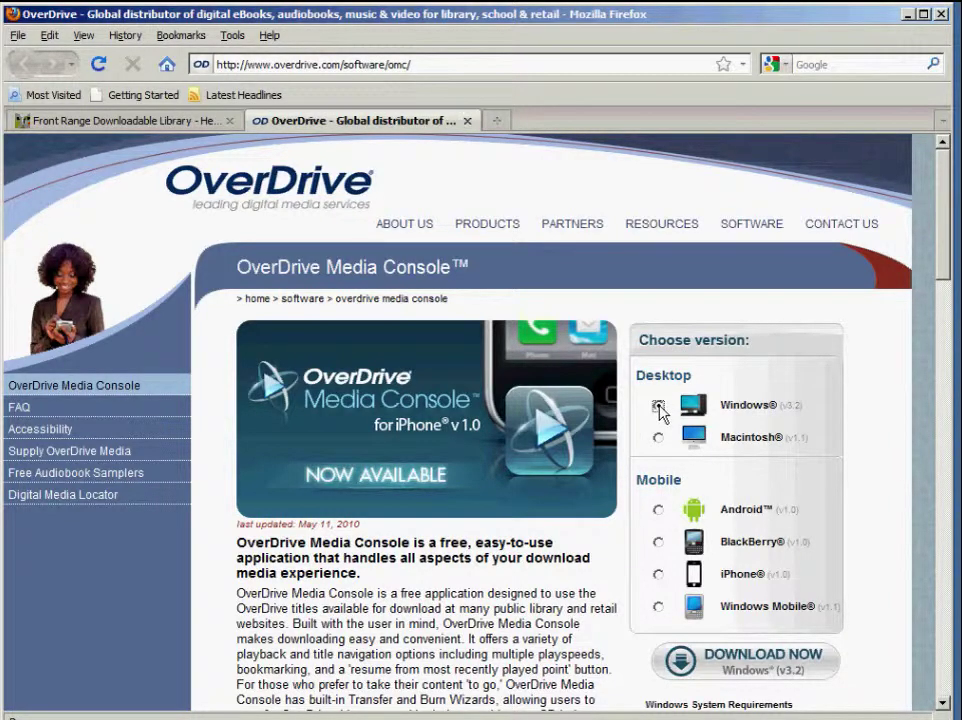
Step: Save the Windows ODMediaConsoleSetup.msi installer and run it despite the security warning
left_click(726, 672)
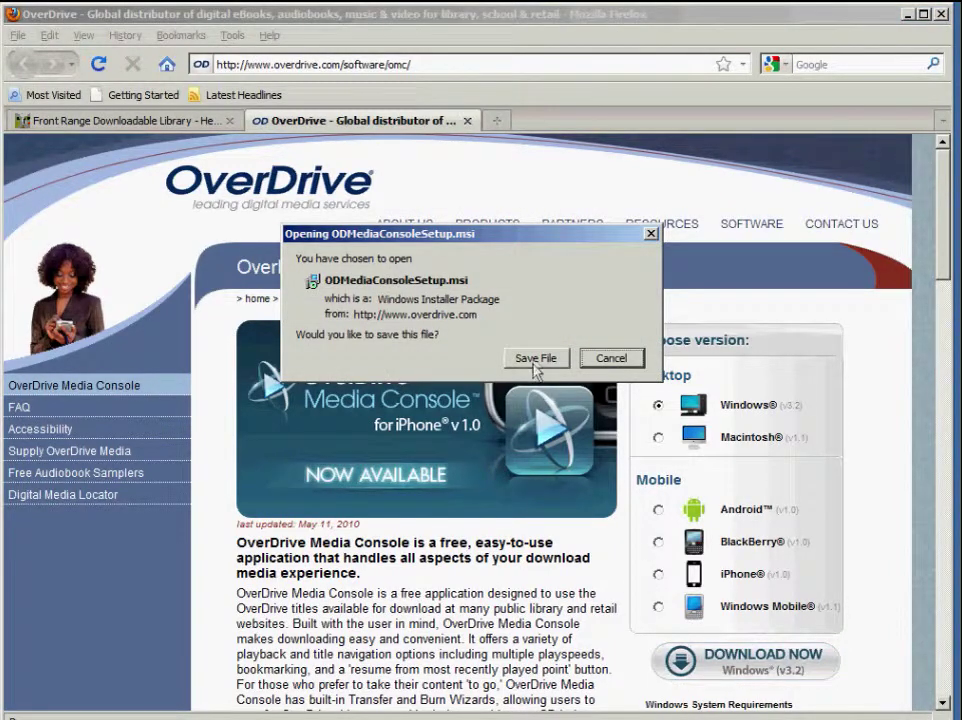
left_click(536, 362)
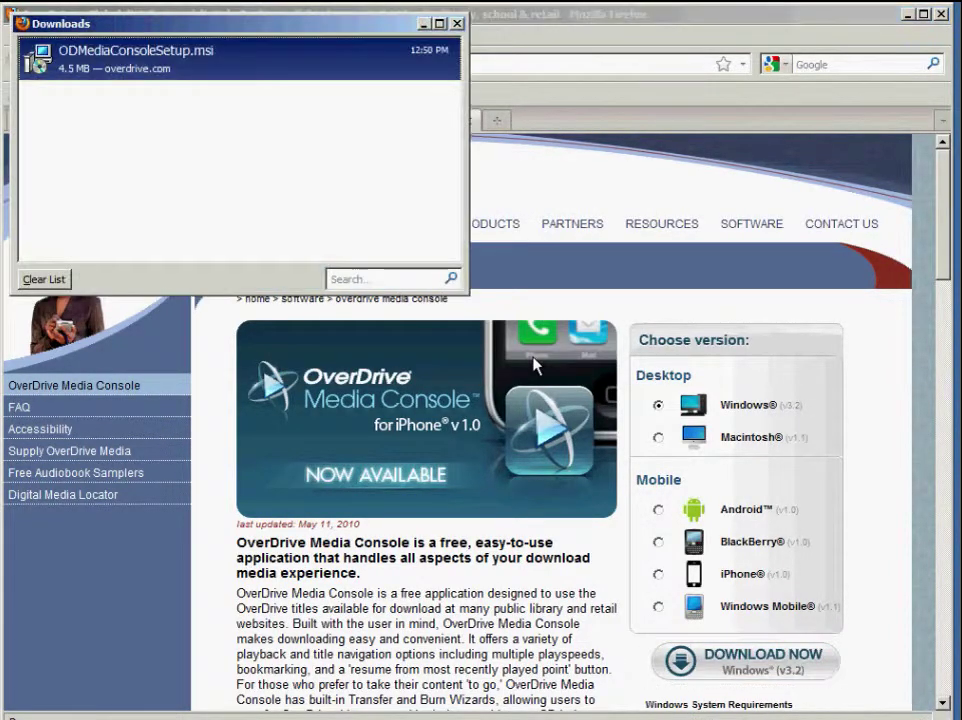
double_click(230, 68)
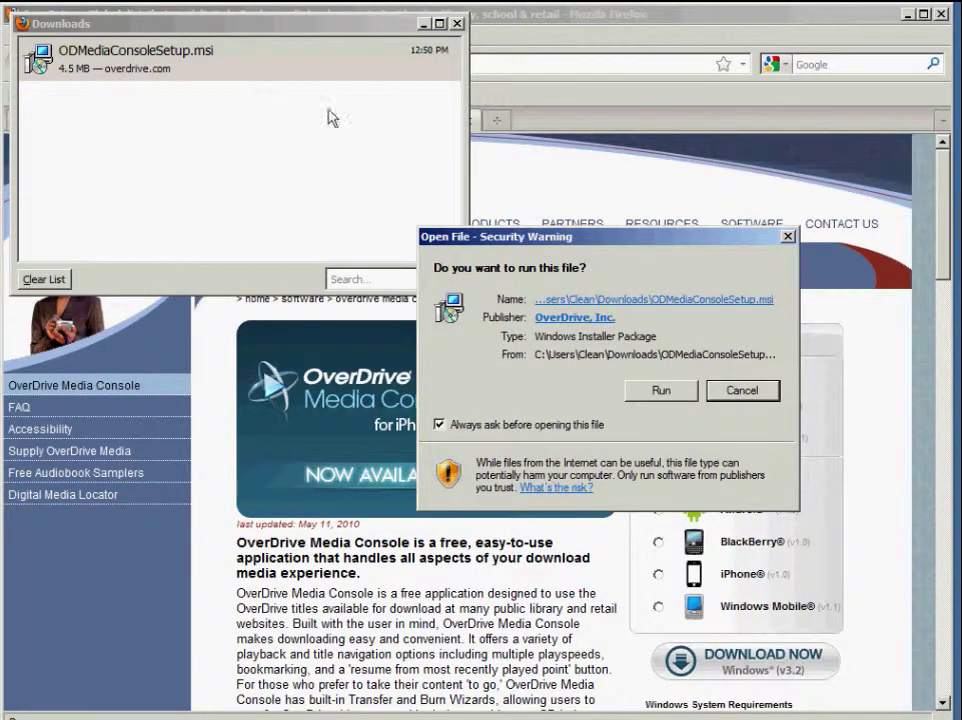
left_click(648, 390)
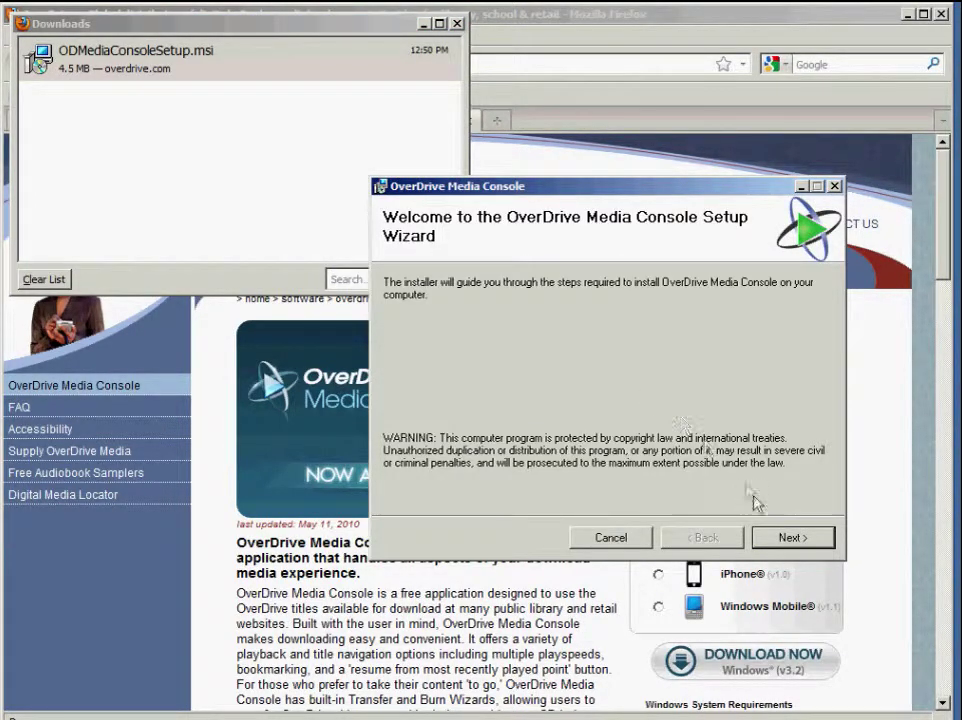
Step: Accept the license, install with the default folder, then close the installer and Downloads window
left_click(774, 537)
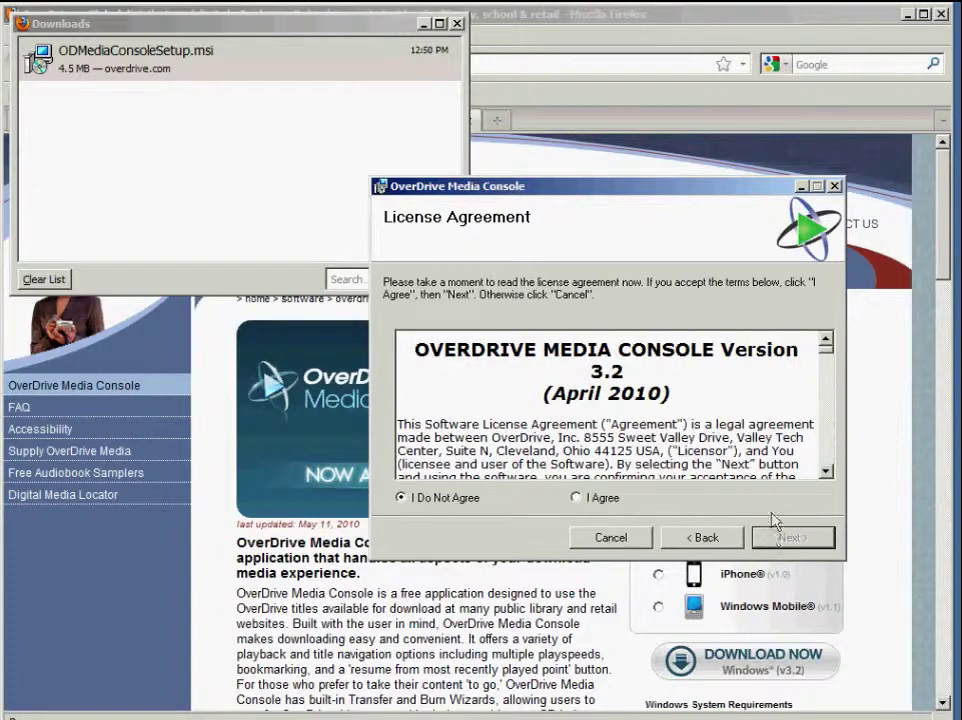
left_click_drag(832, 362, 835, 466)
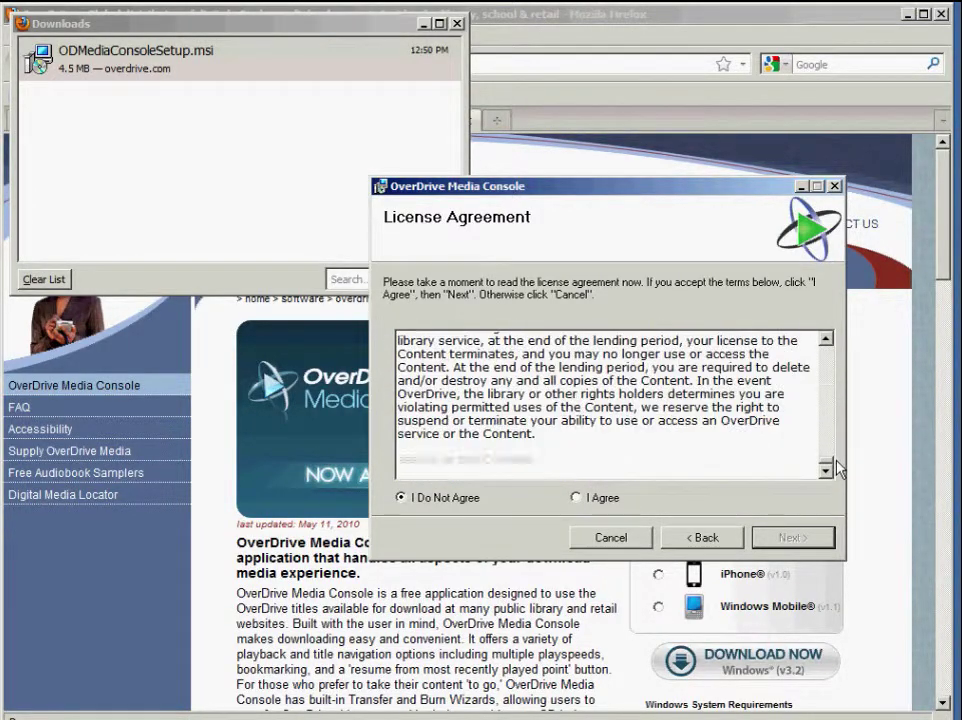
left_click(576, 497)
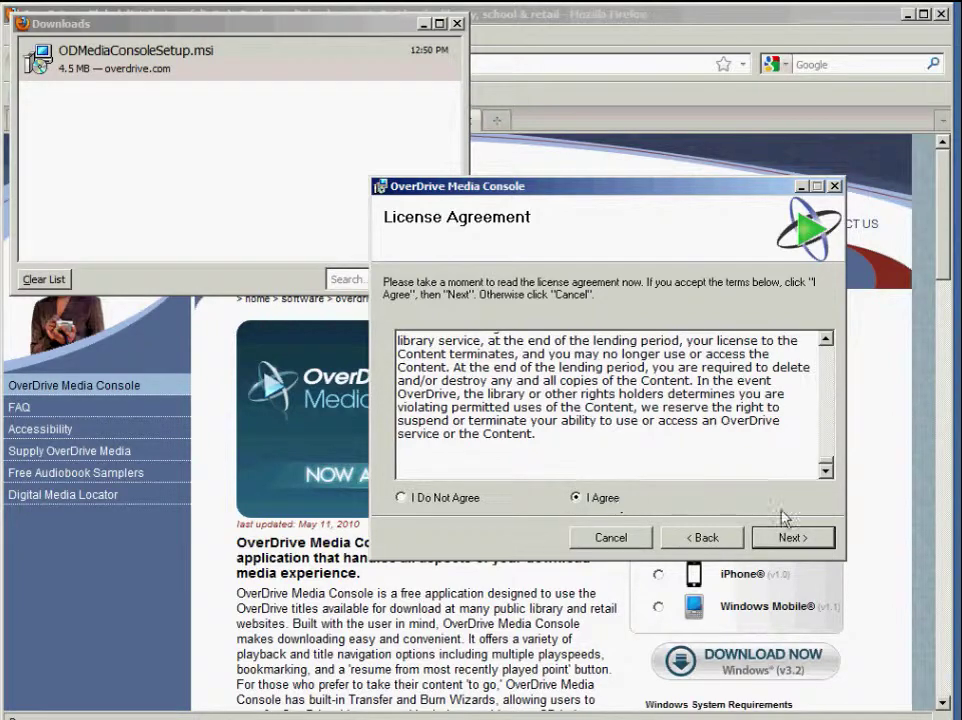
left_click(800, 539)
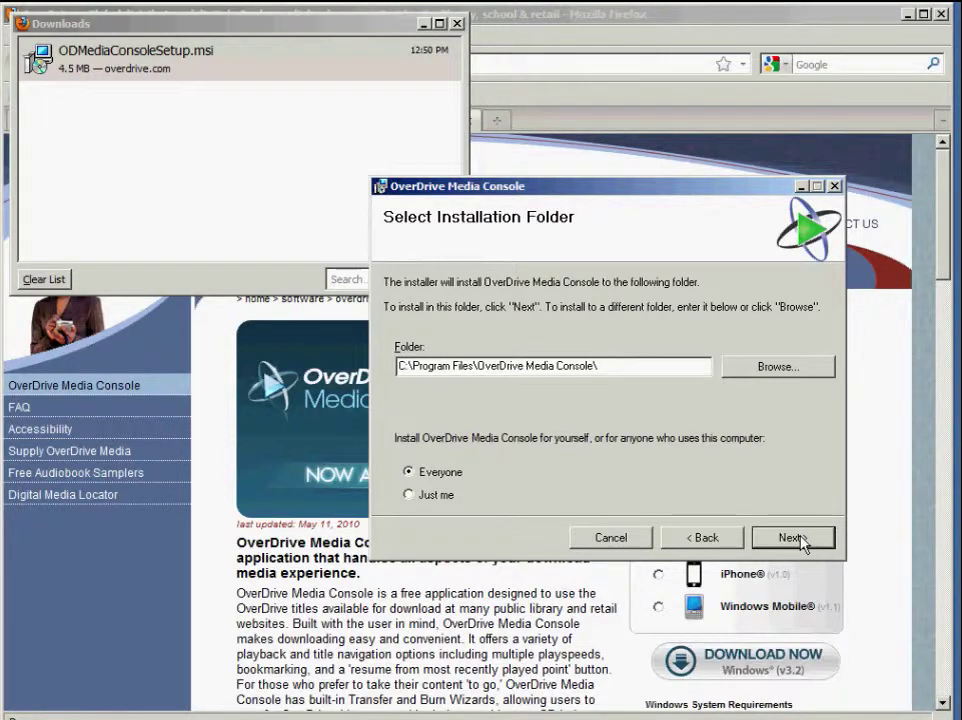
left_click(792, 538)
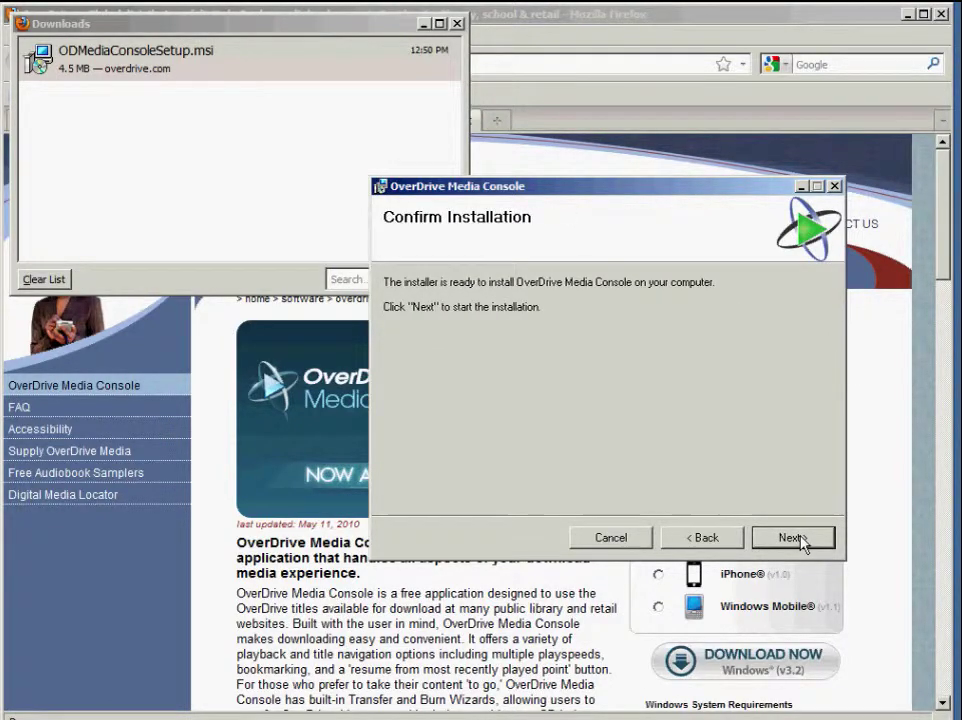
left_click(800, 539)
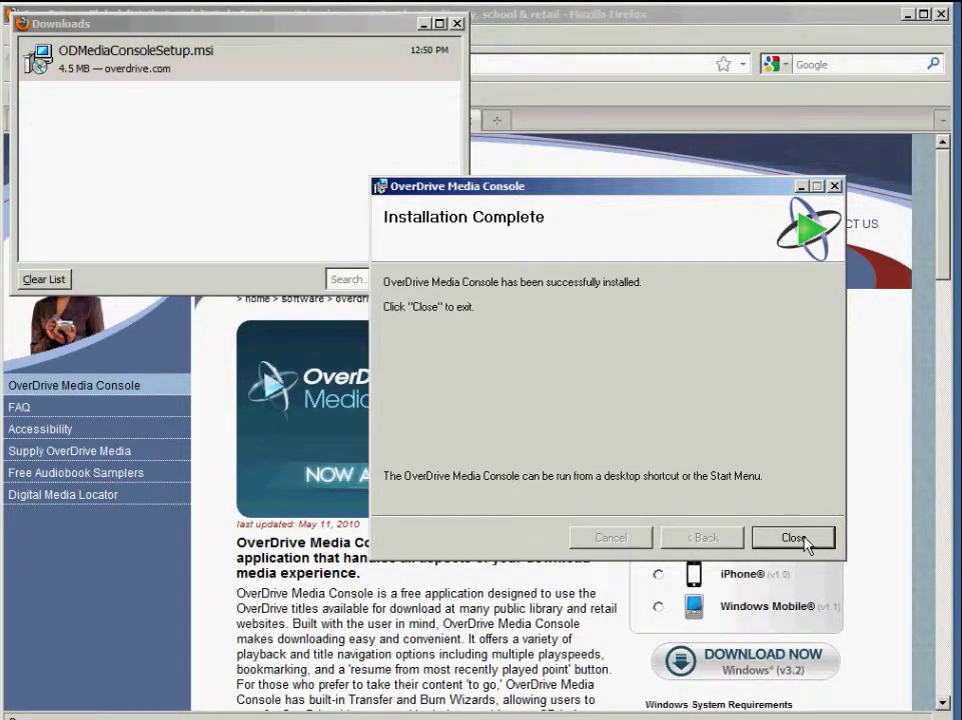
left_click(806, 540)
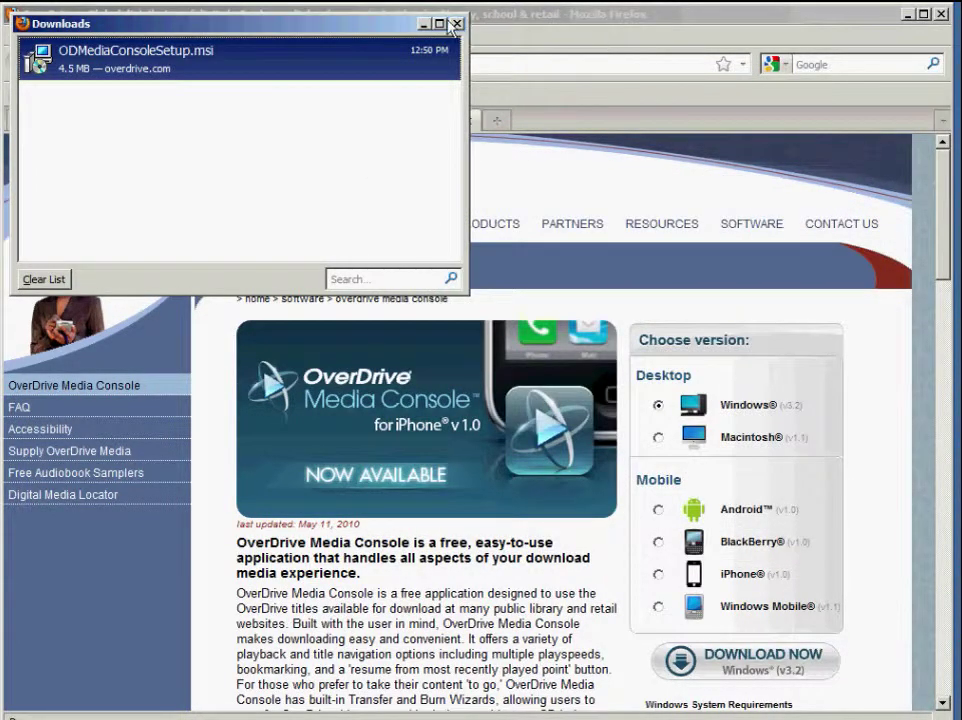
left_click(424, 23)
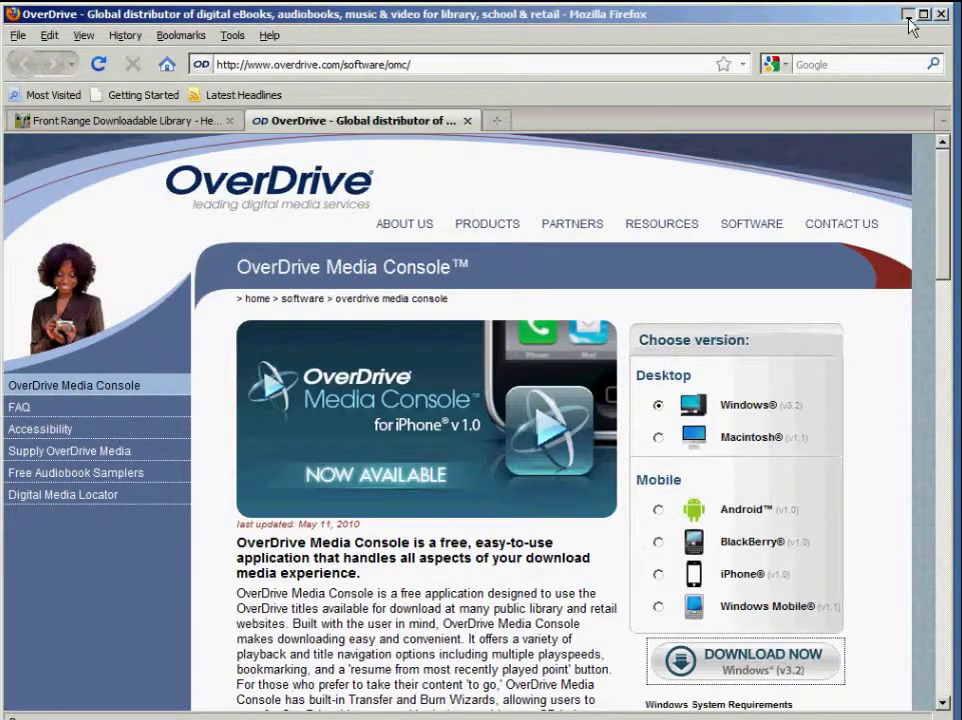
Step: Minimize Firefox and start OverDrive Media Console from its desktop shortcut
left_click(909, 17)
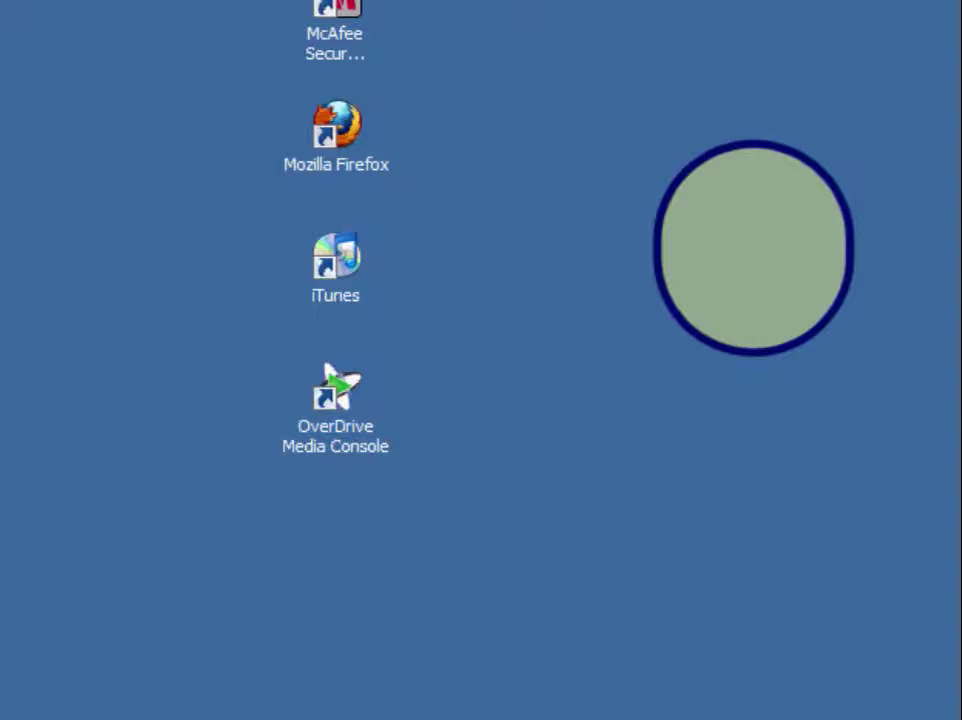
double_click(345, 405)
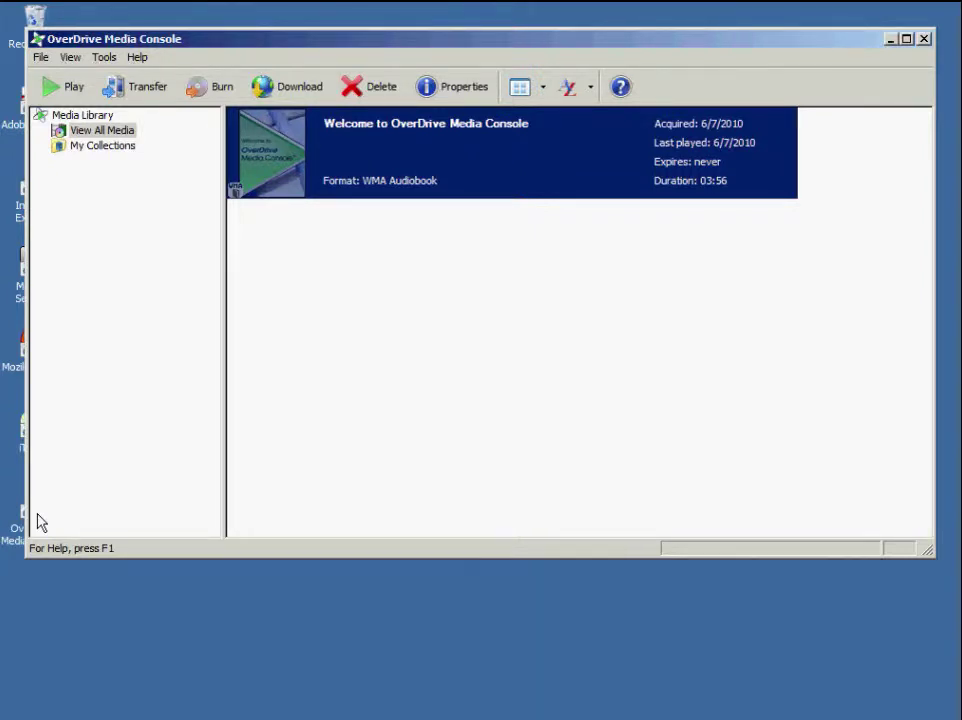
Step: Run the Windows Media Player Security Upgrade from Tools, play the confirmation clip, then close Media Player
left_click(106, 59)
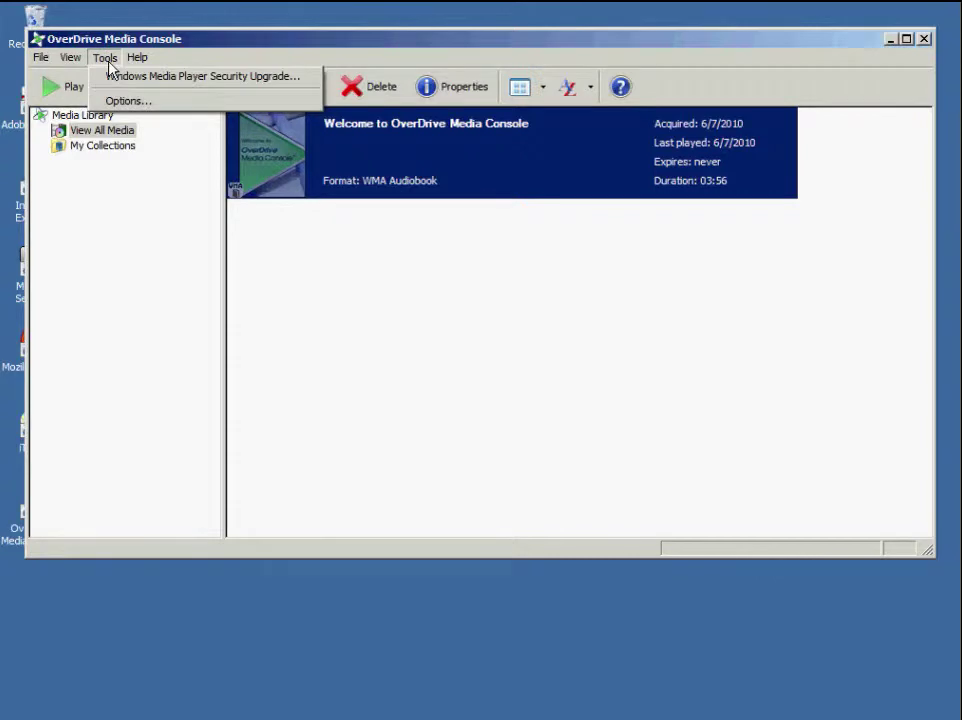
left_click(112, 84)
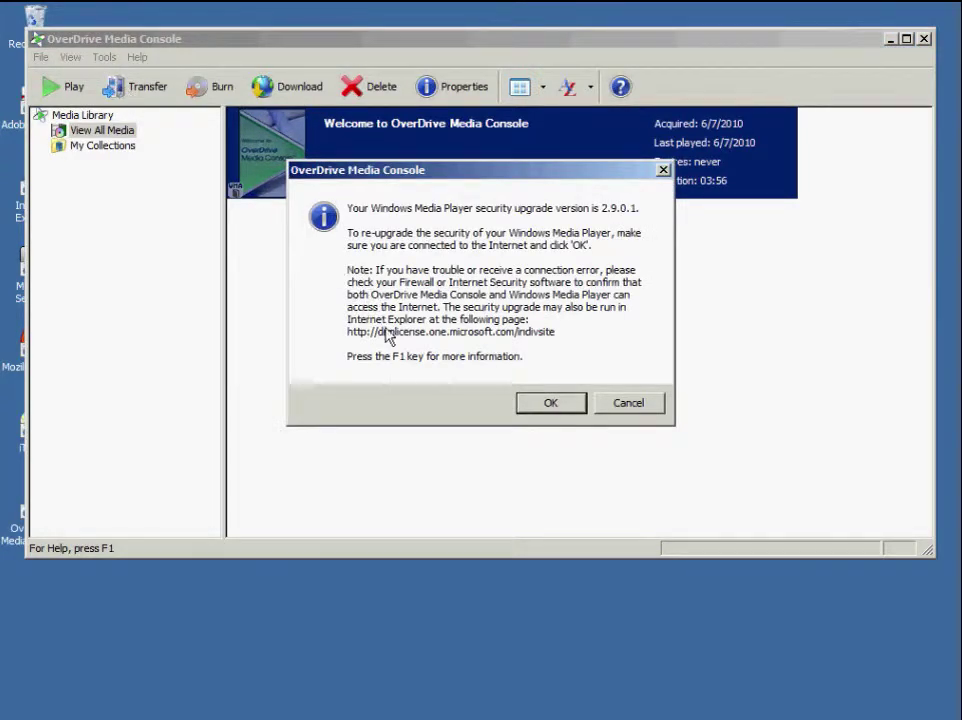
left_click(548, 403)
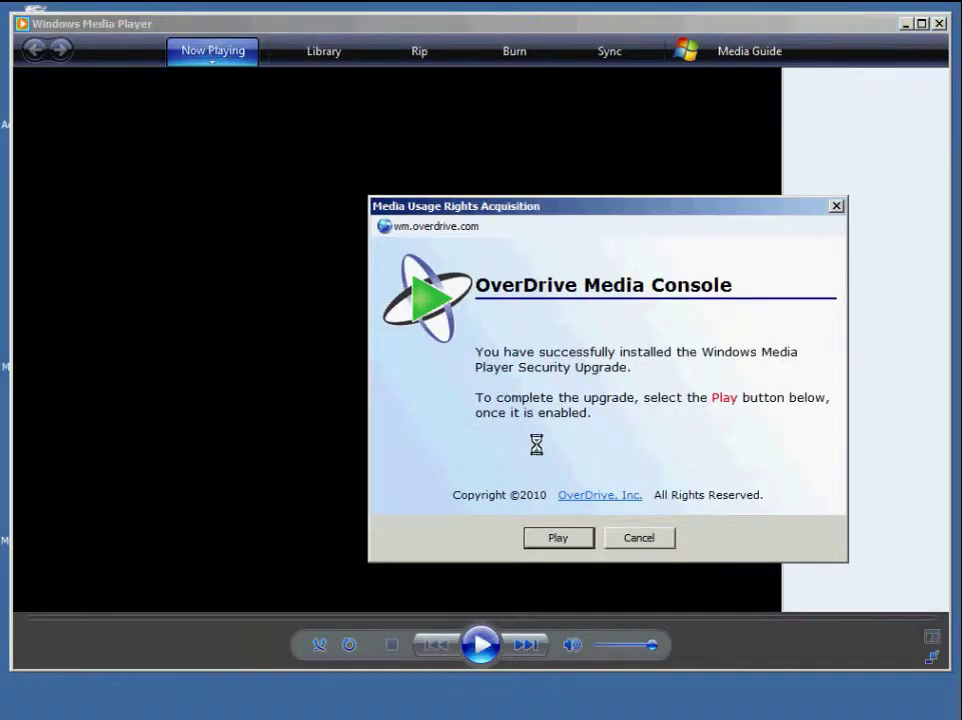
left_click(550, 537)
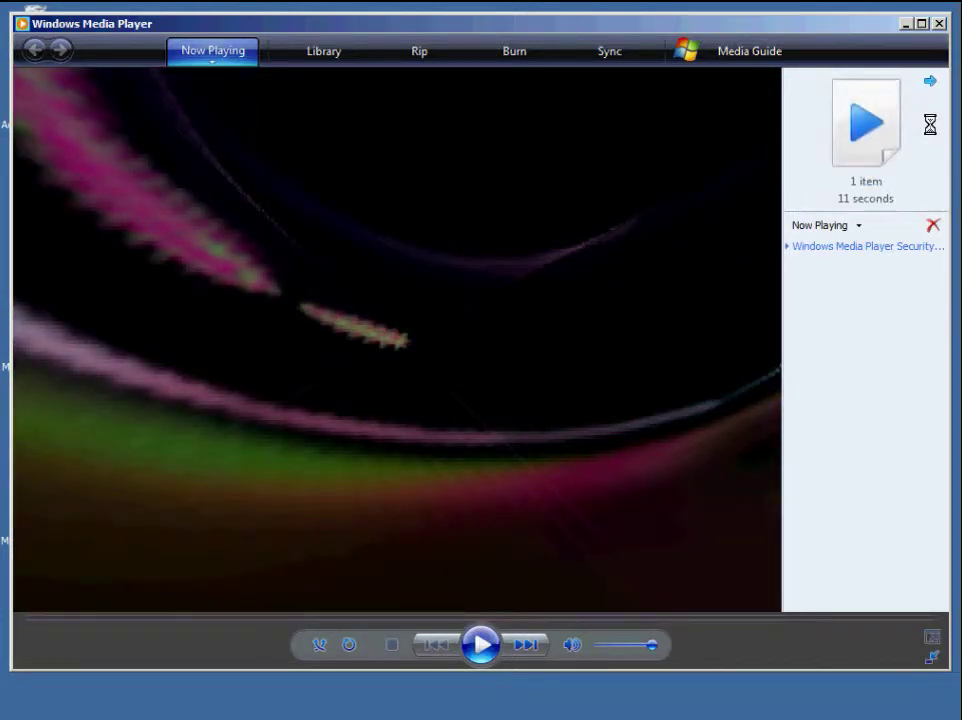
left_click(939, 23)
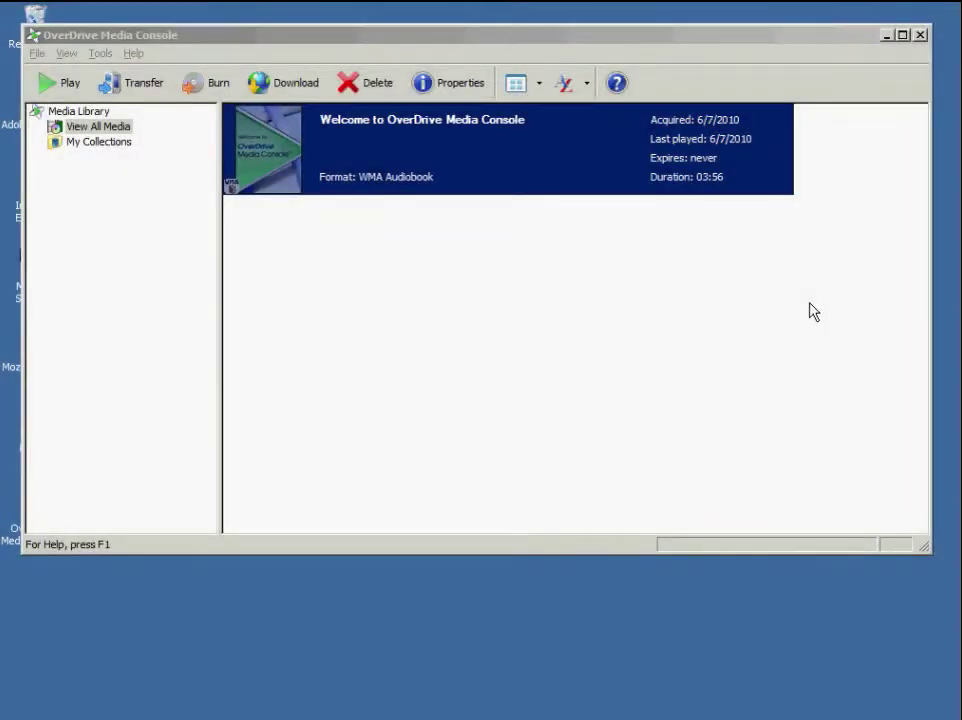
Step: From Loveland's Download Audio Books banner, check the Search and Formats lists, then open Advanced Search
left_click(275, 705)
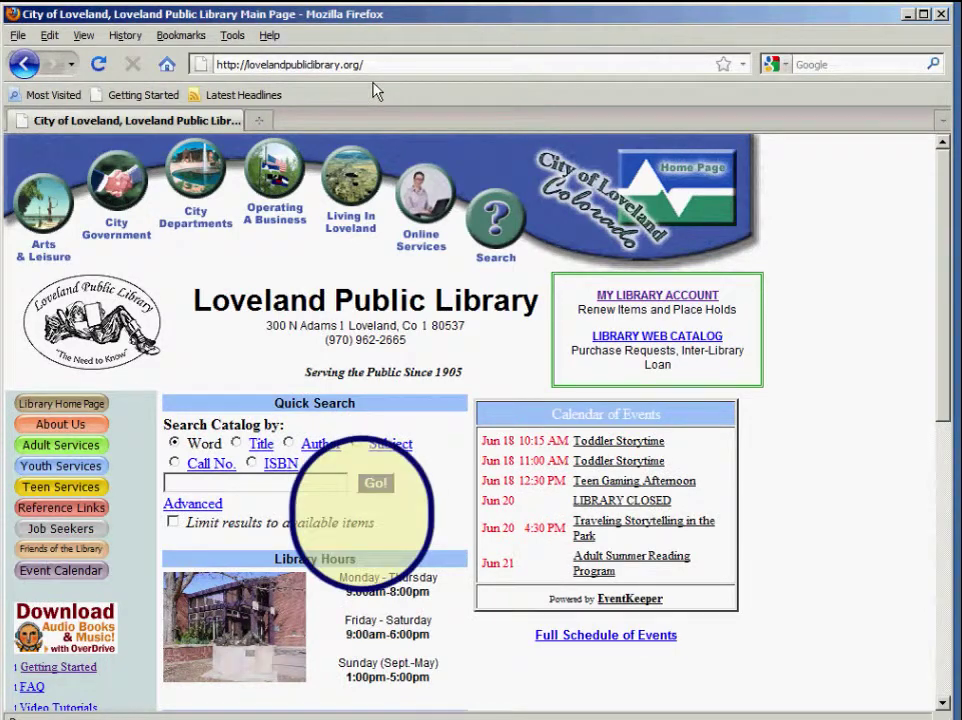
left_click(93, 632)
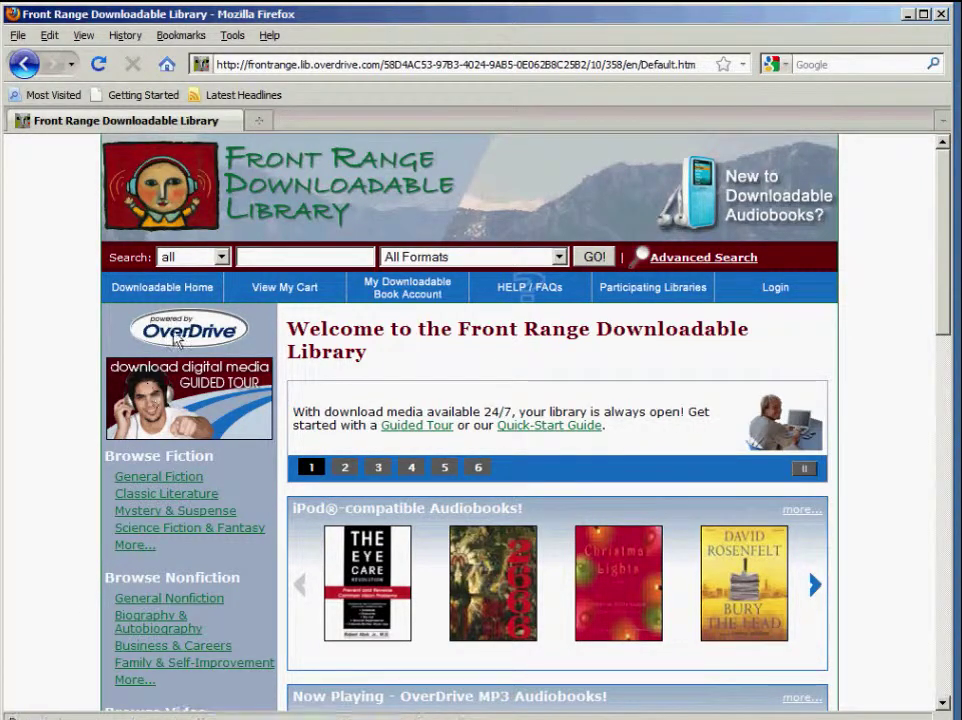
left_click(221, 257)
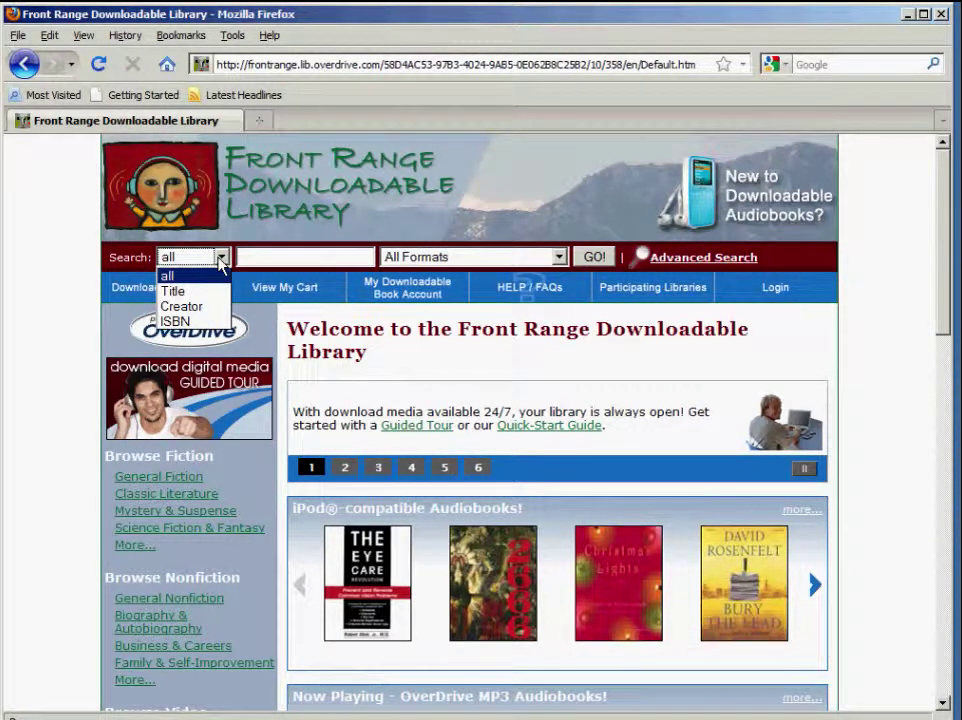
left_click(221, 257)
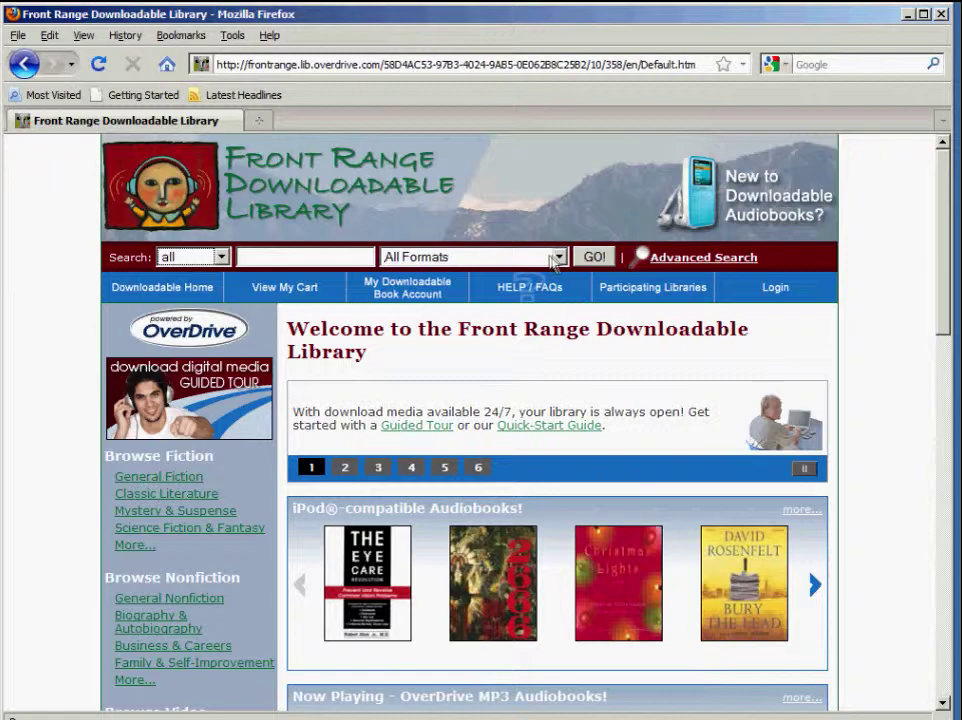
left_click(559, 257)
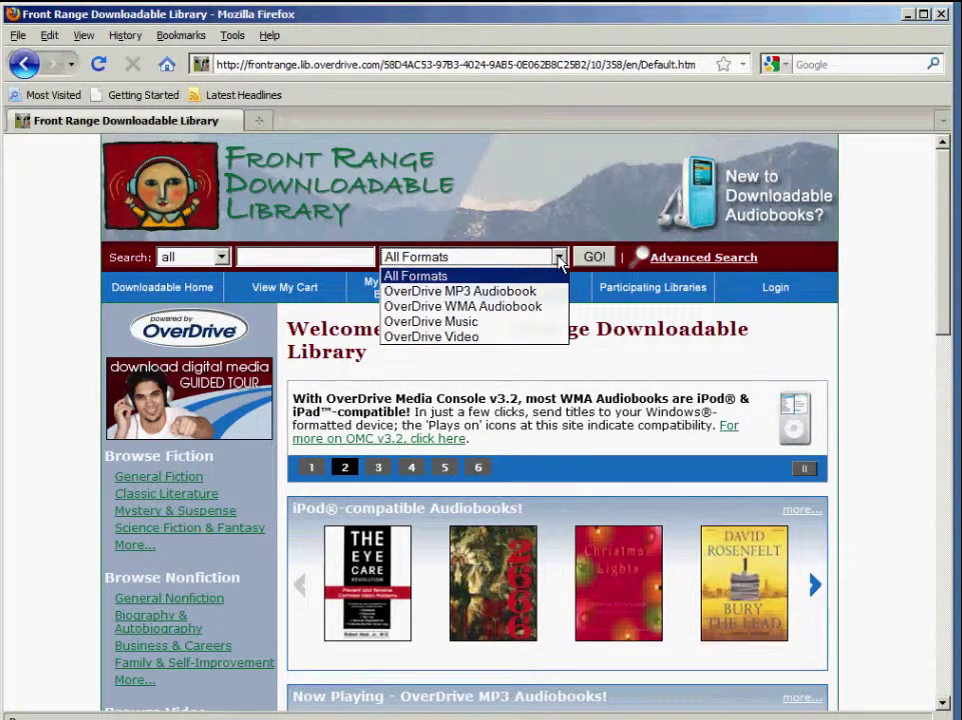
left_click(559, 257)
left_click(666, 258)
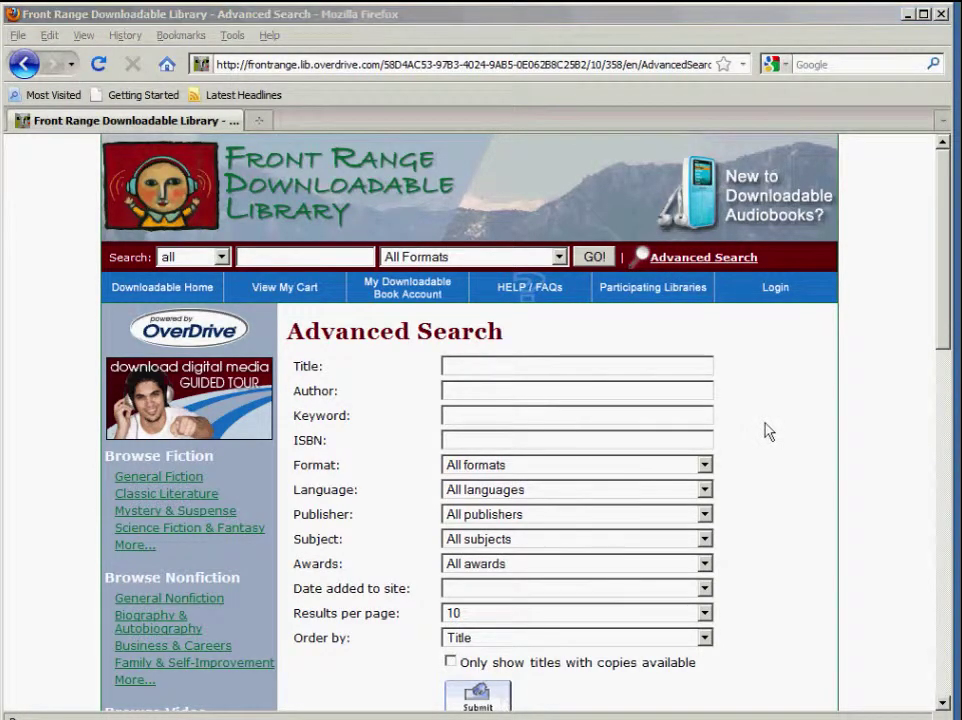
Step: Return to Downloadable Home and browse the Biography & Autobiography nonfiction category
left_click(195, 290)
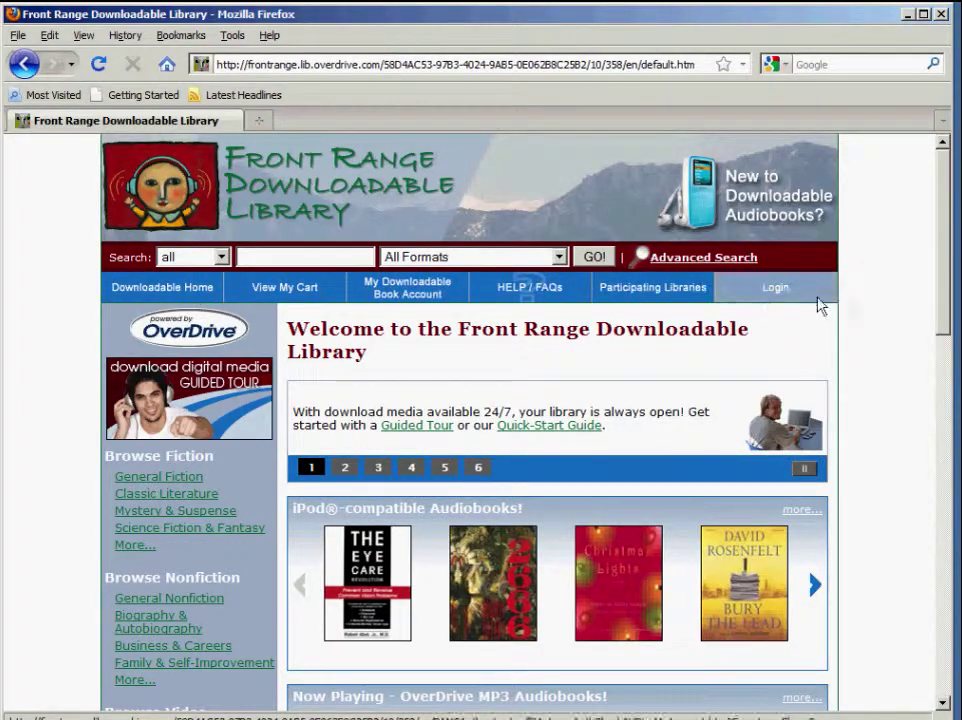
left_click_drag(947, 318, 953, 572)
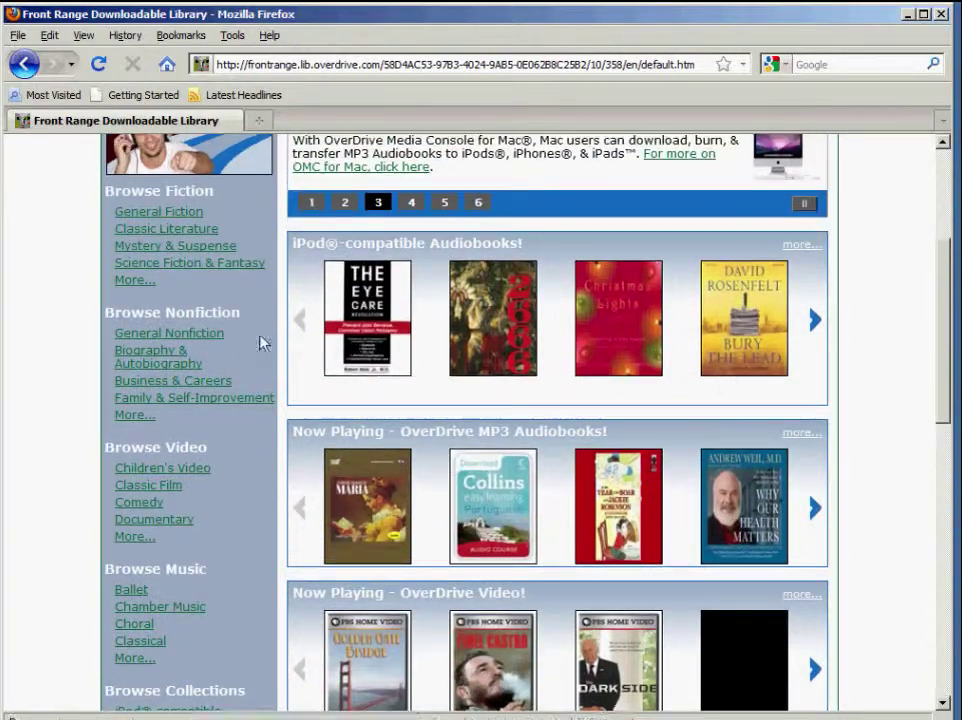
left_click(171, 359)
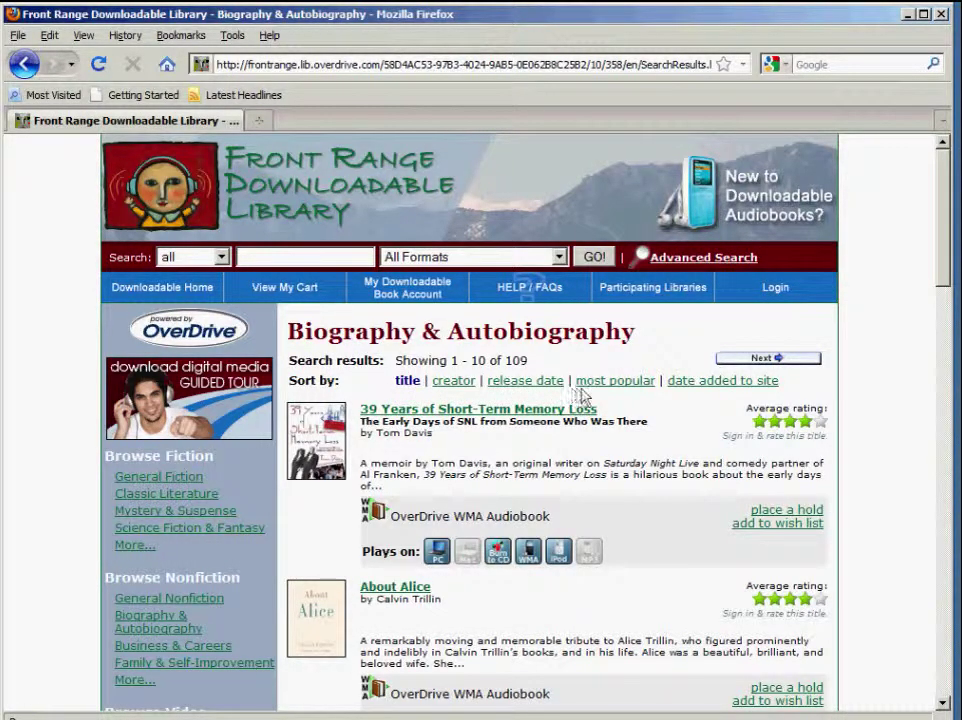
Step: Sort the Biography & Autobiography titles by date added and scroll to High Society
left_click(694, 388)
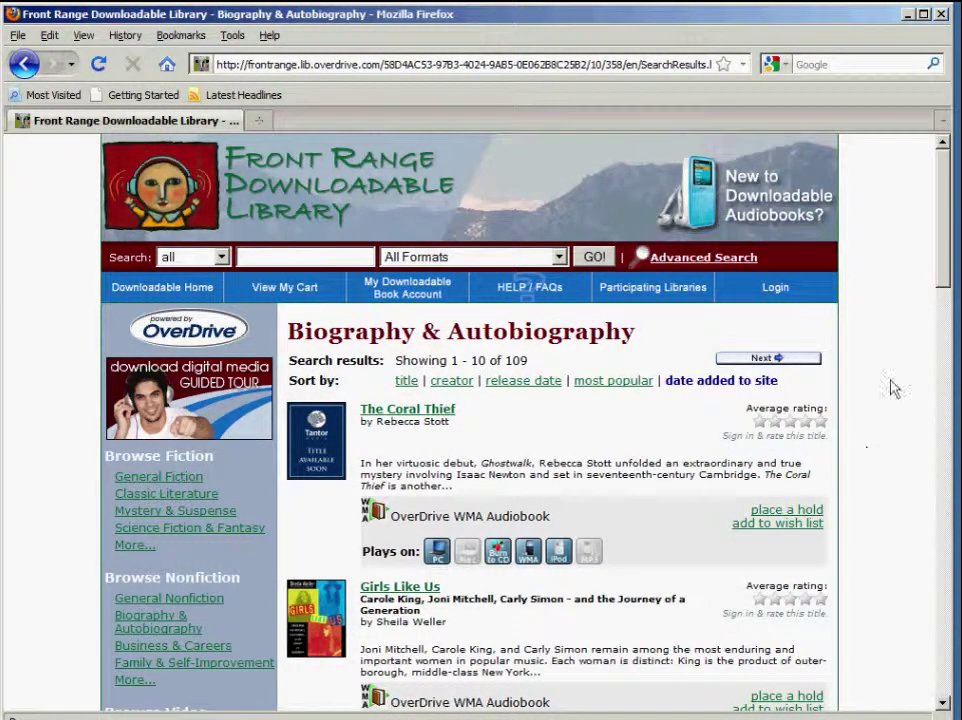
left_click_drag(937, 287, 957, 424)
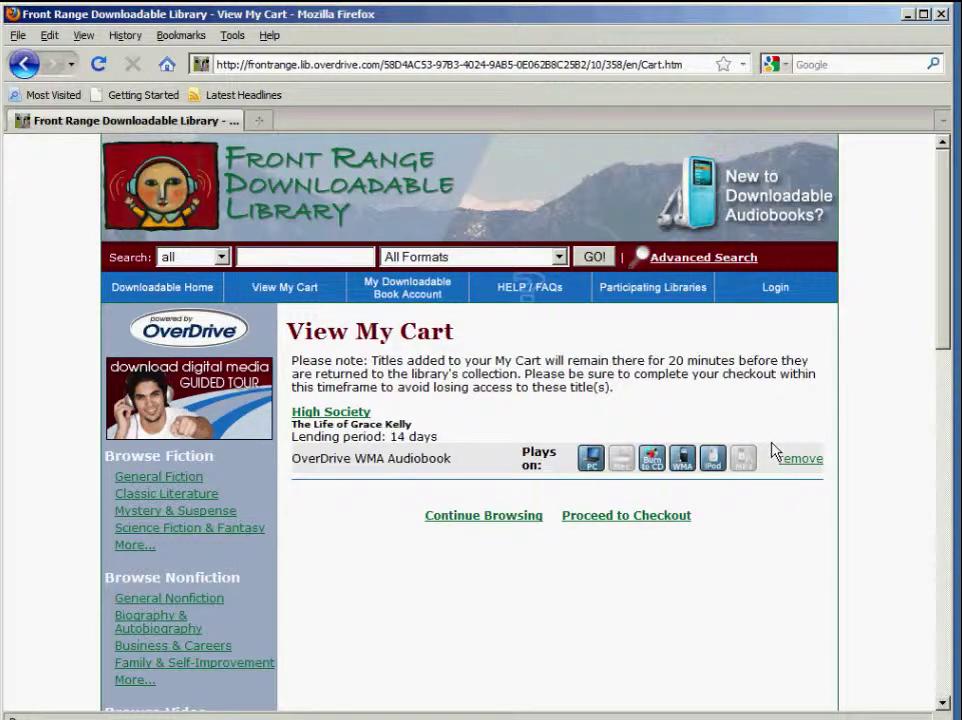
Step: Proceed to checkout and log in with Loveland Public Library and the patron's library card number
left_click(656, 517)
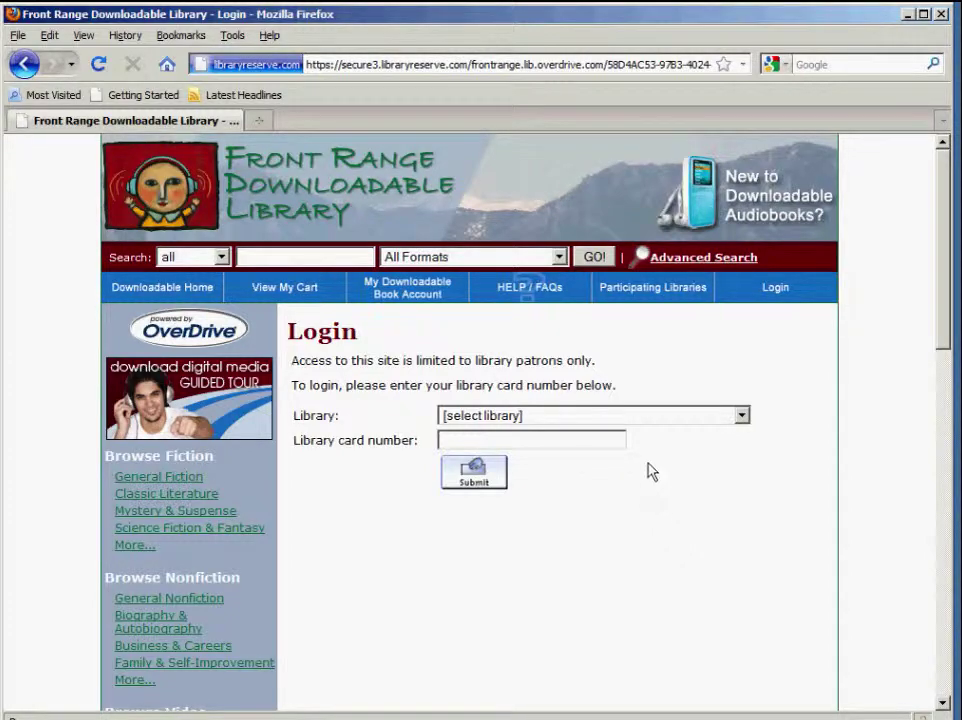
left_click(657, 415)
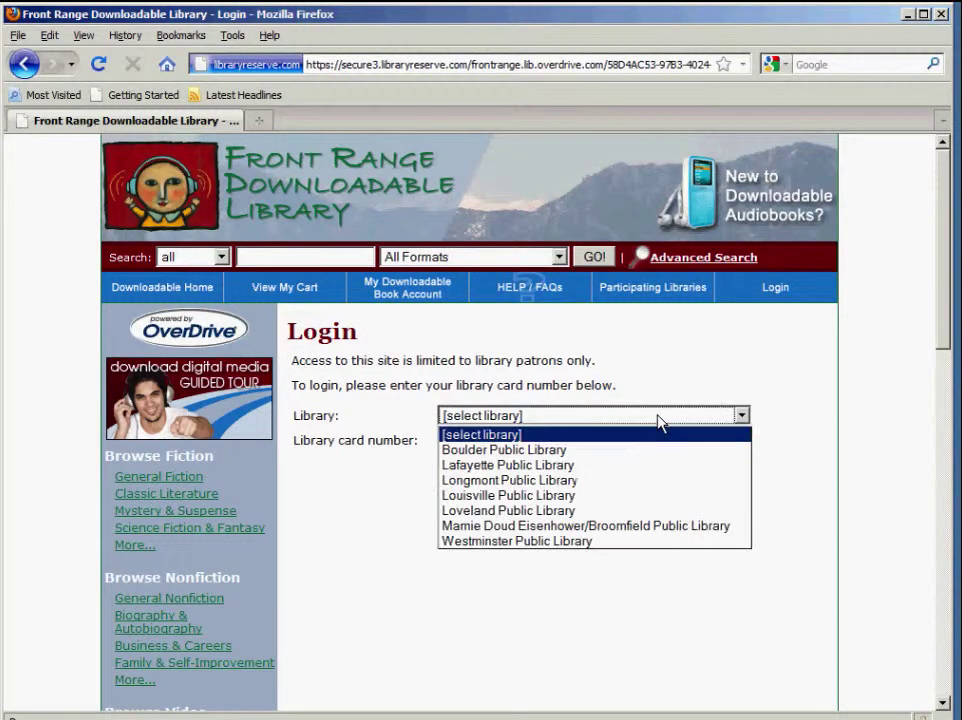
left_click(644, 511)
left_click(610, 443)
type("0001")
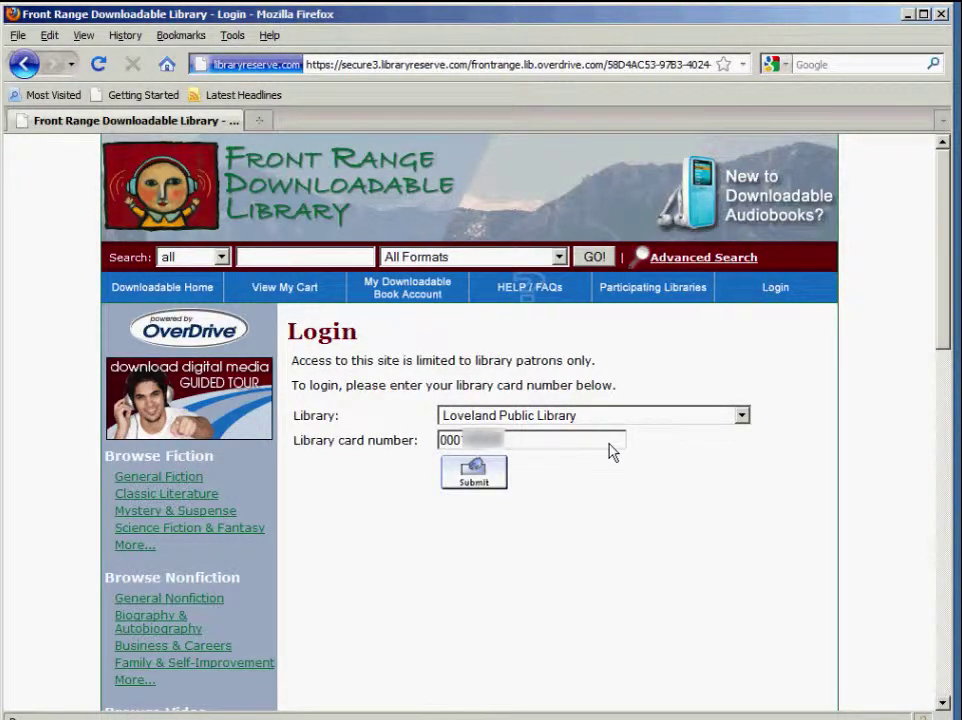
left_click(474, 474)
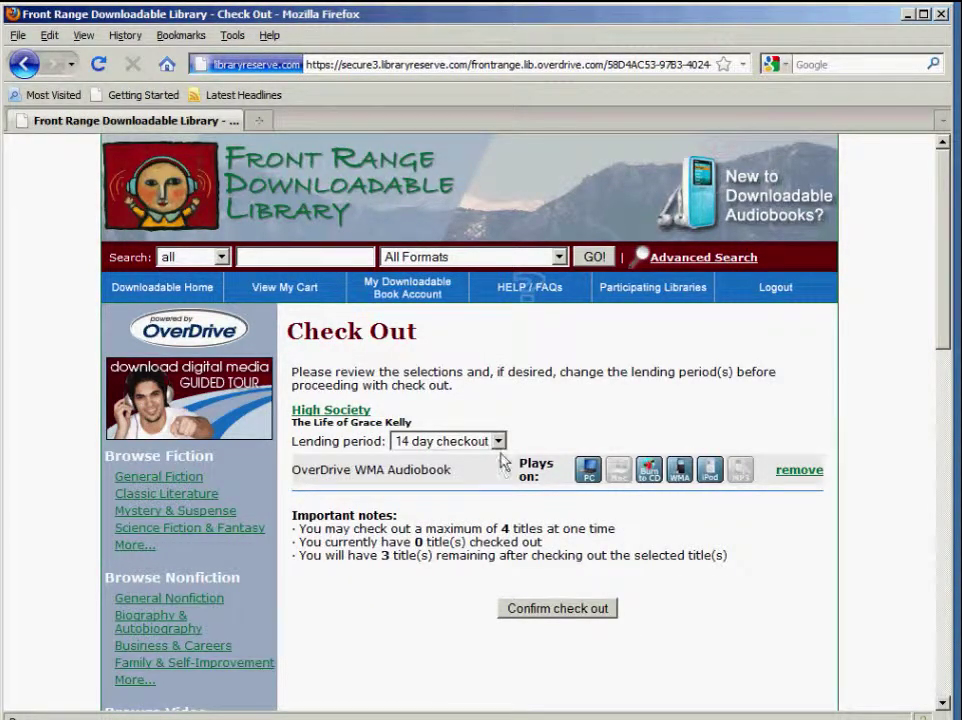
Step: Check out High Society from the Front Range library on a 7-day loan
left_click(499, 441)
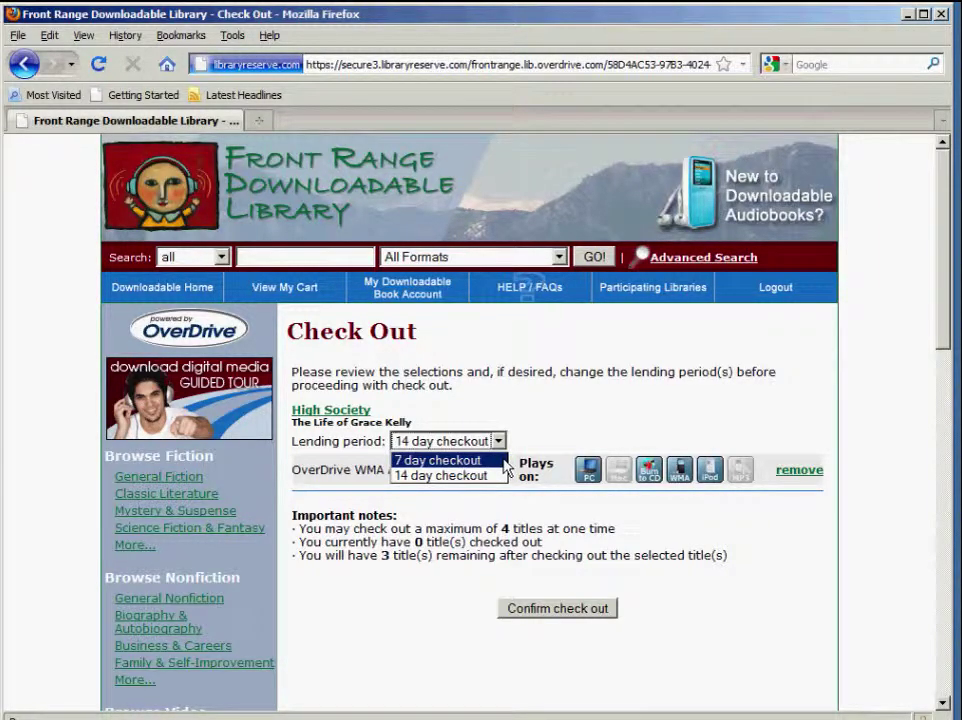
left_click(500, 461)
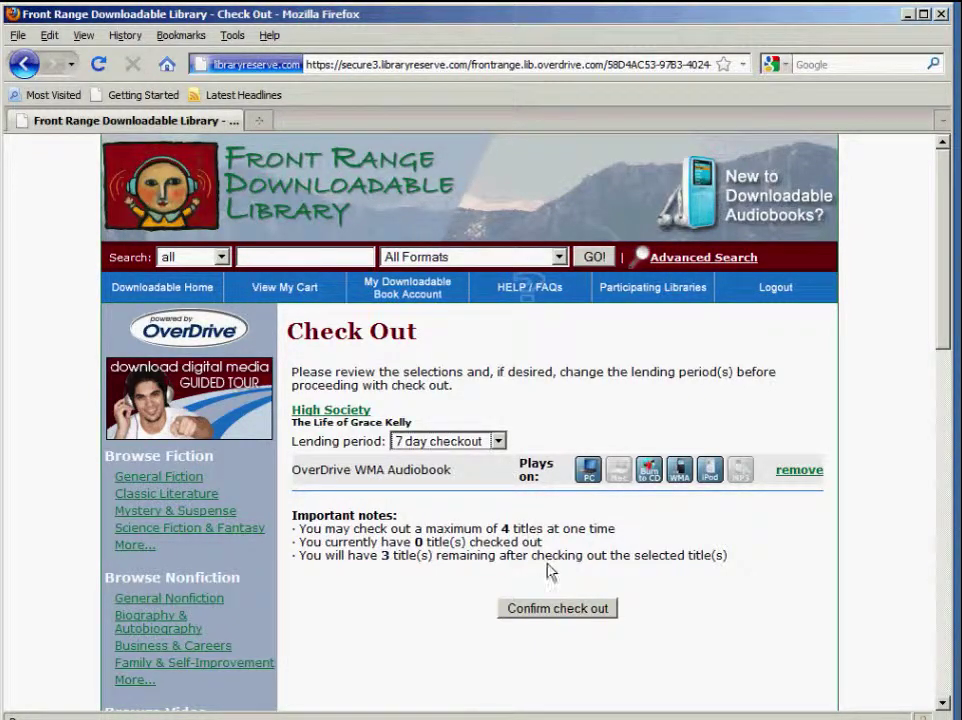
left_click(558, 614)
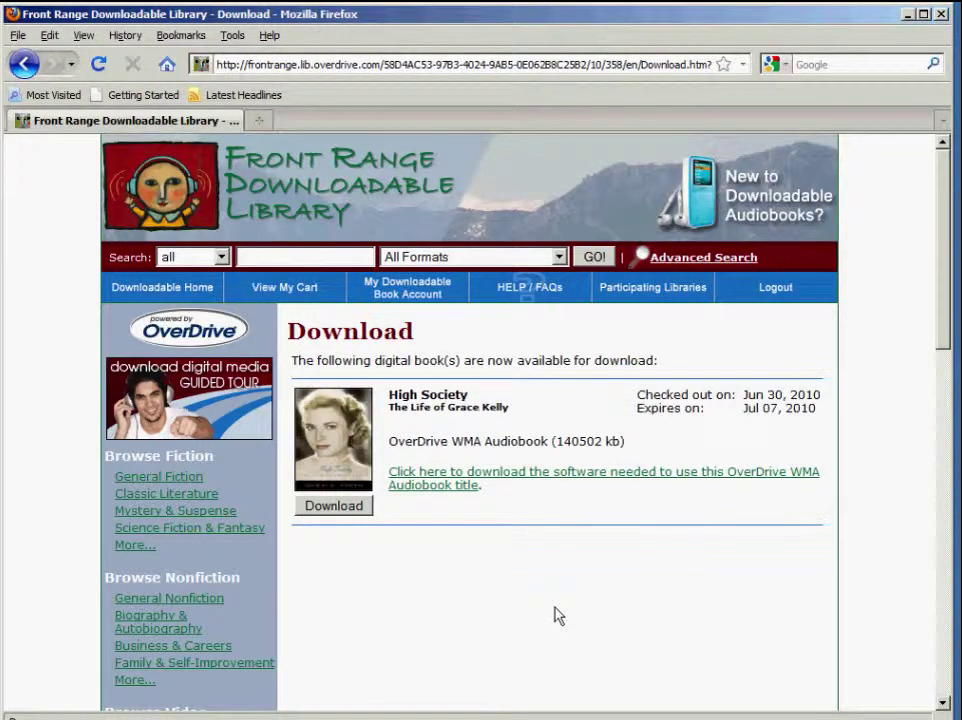
Step: Download the HighSociety.odm file and open it with OverDrive Media Console
left_click(340, 507)
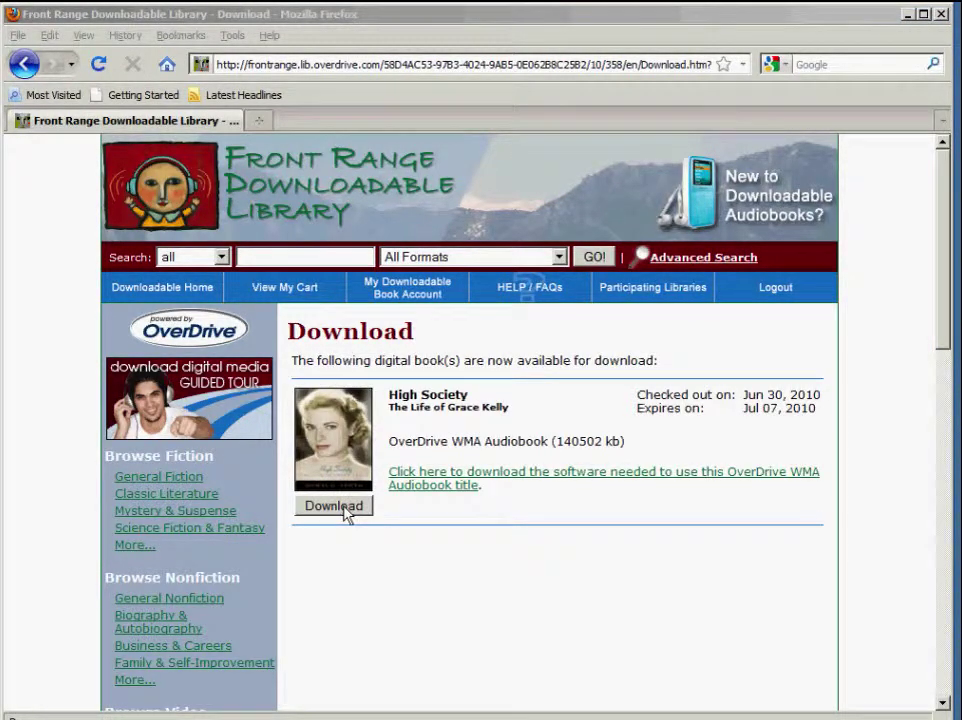
left_click(338, 506)
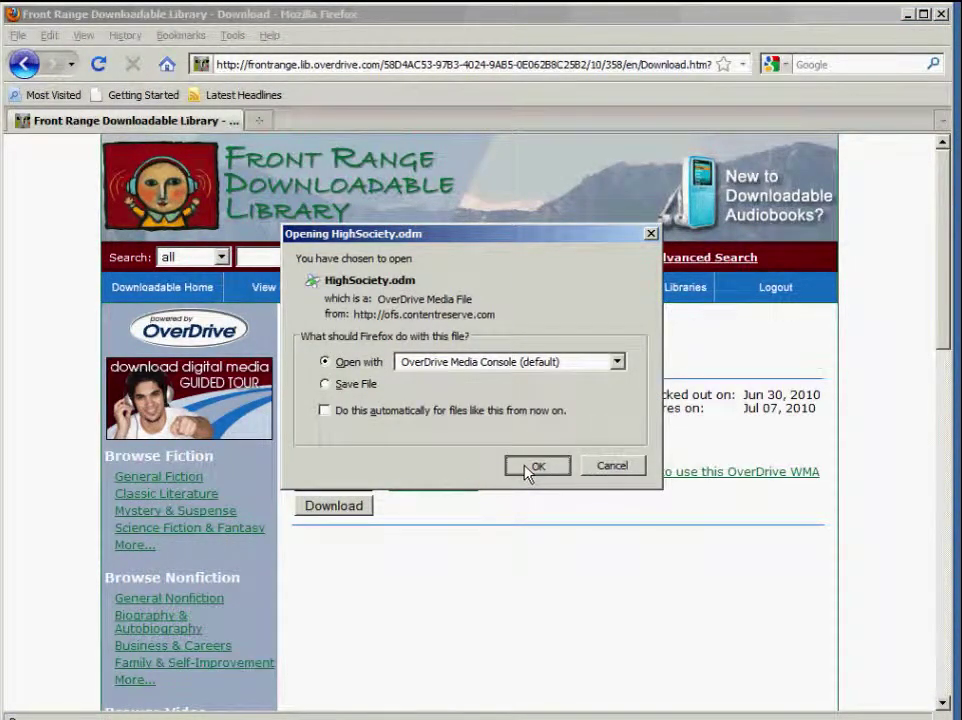
left_click(530, 468)
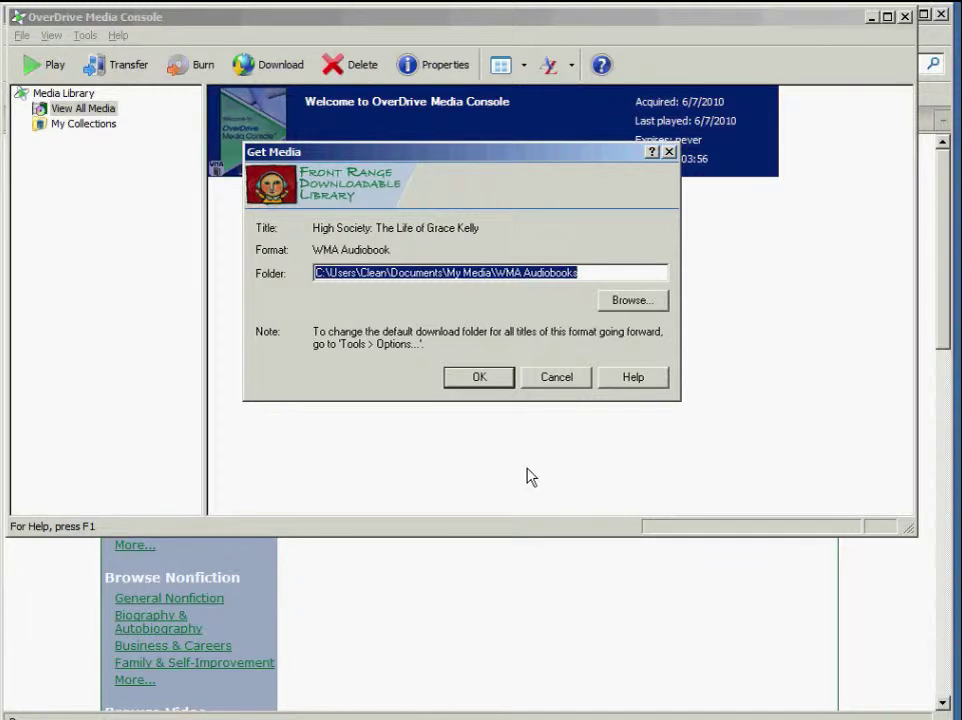
Step: Keep the default WMA Audiobooks download folder for High Society
left_click(499, 381)
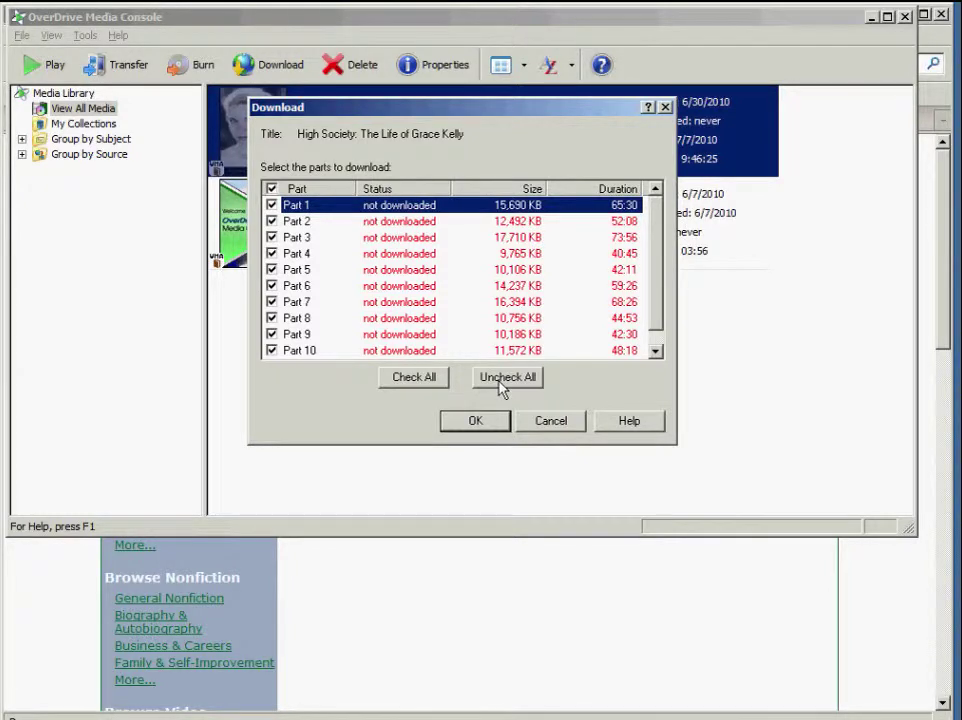
Step: Clear all parts, tick only Part 1 and Part 2, and start their download
key("Tab")
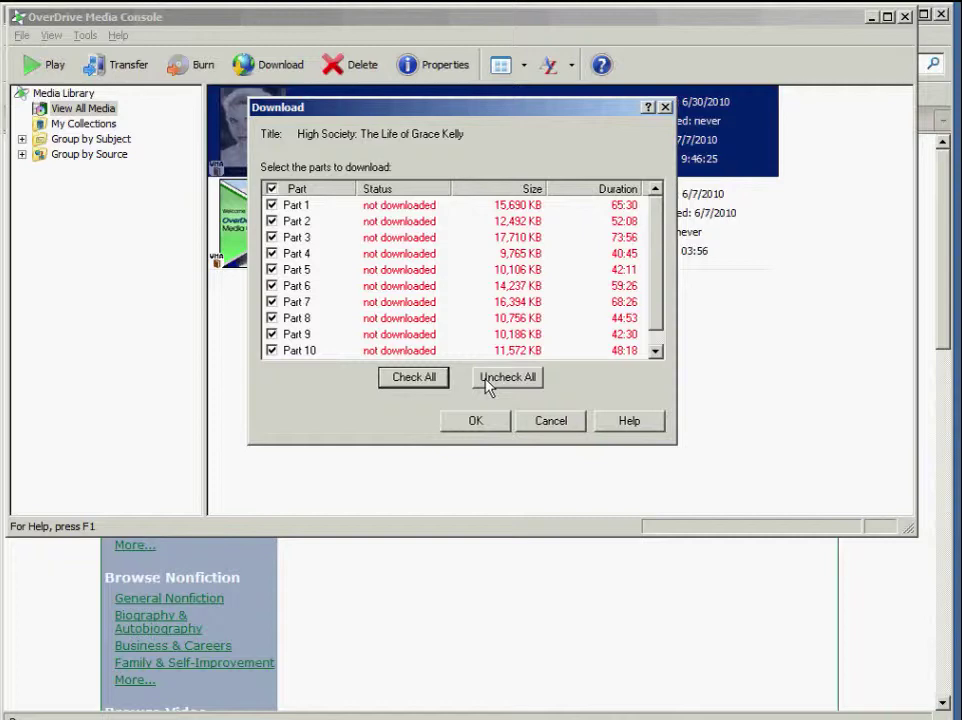
left_click(507, 377)
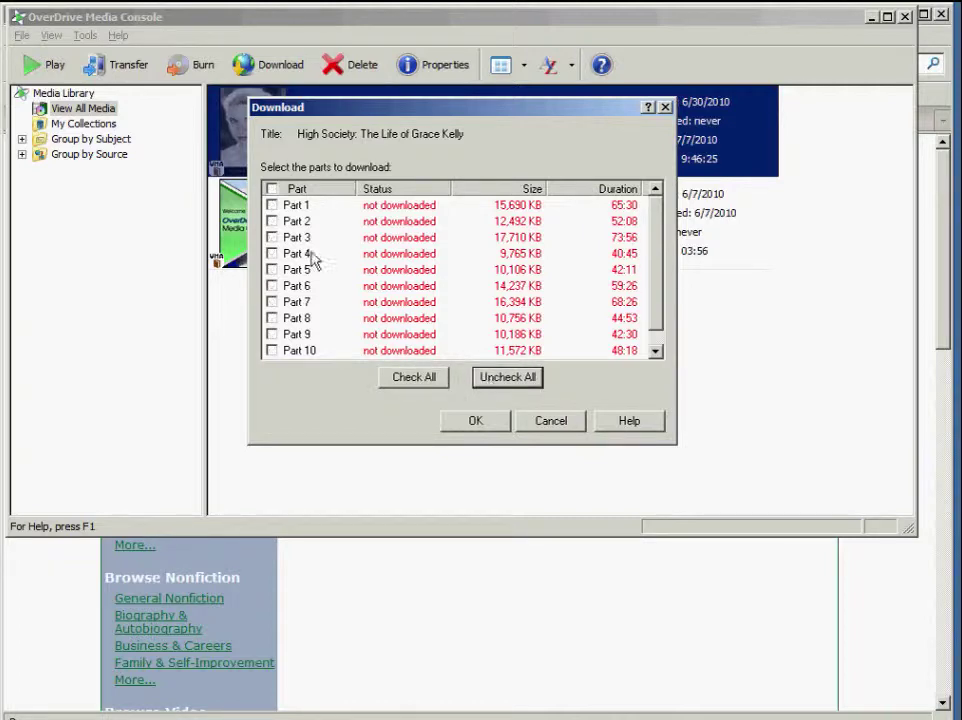
left_click(272, 205)
left_click(272, 221)
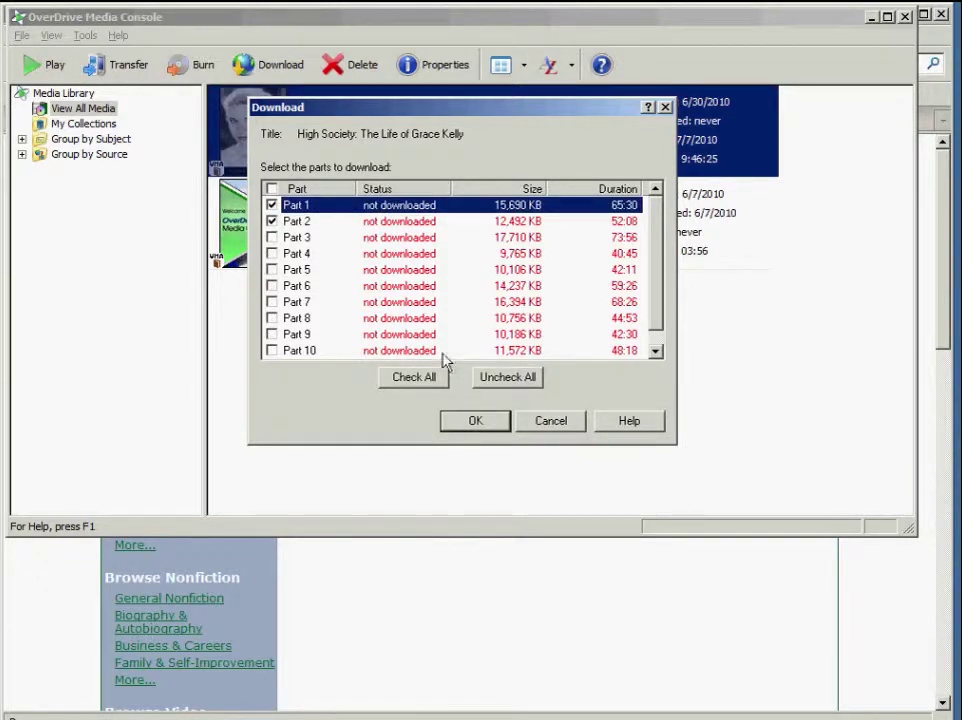
left_click(476, 421)
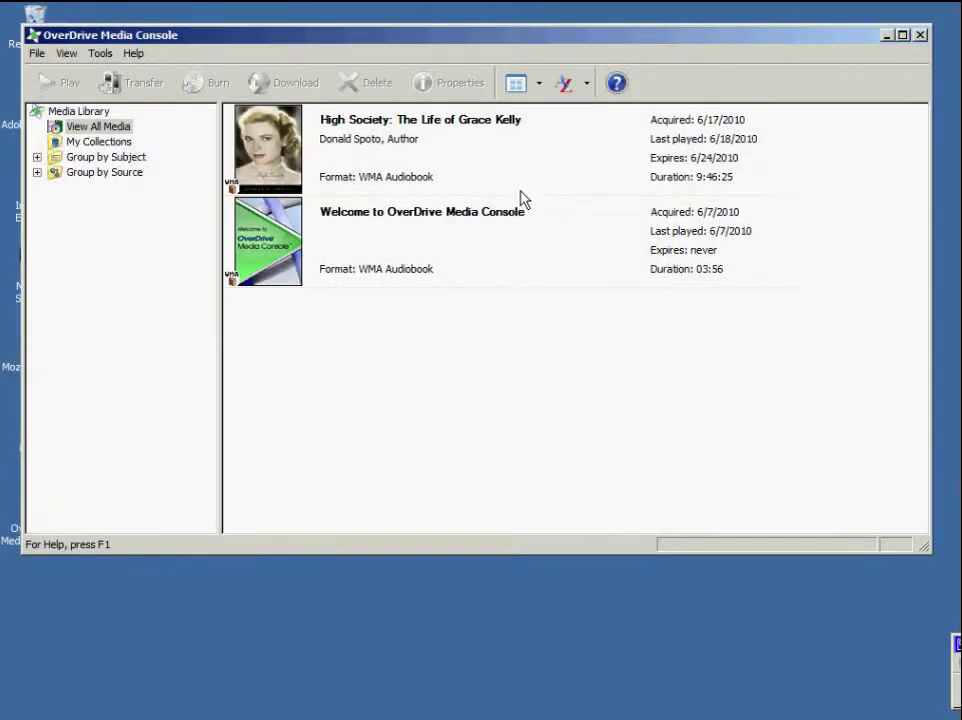
Step: Open High Society for playback with the Play... command on its right-click menu
left_click(520, 160)
right_click(520, 160)
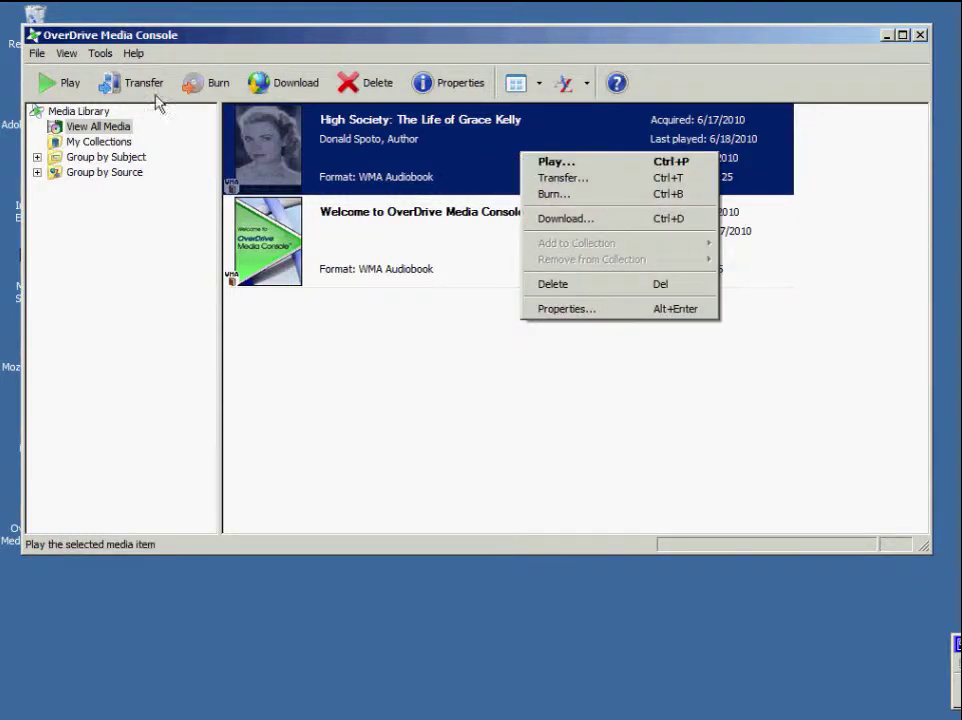
left_click(70, 88)
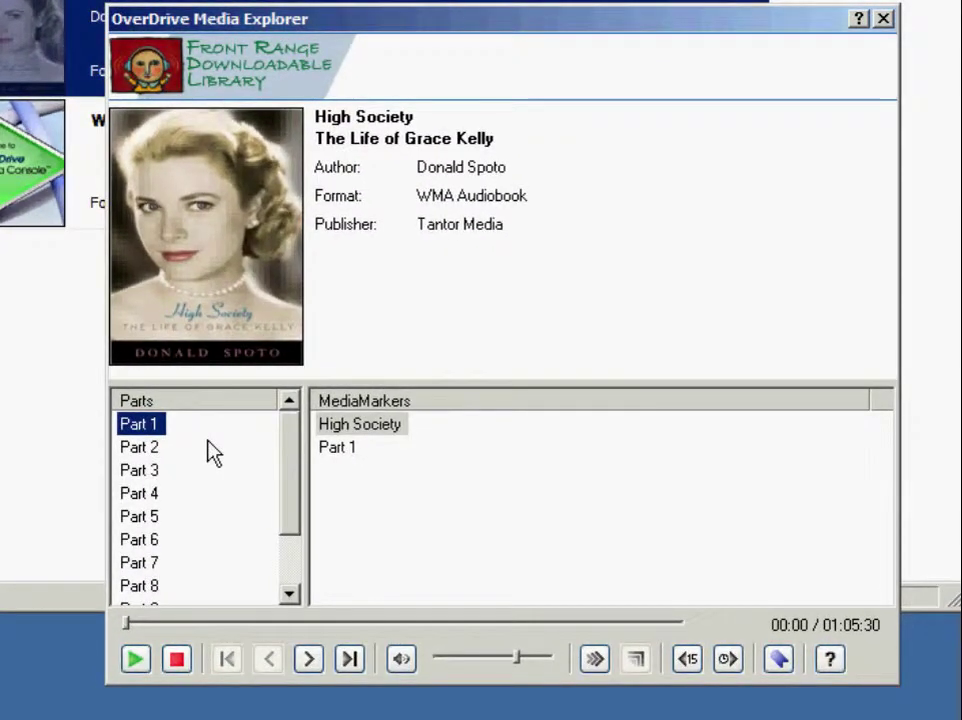
Step: Play, pause, resume and stop Part 1, then restart playback
left_click(145, 662)
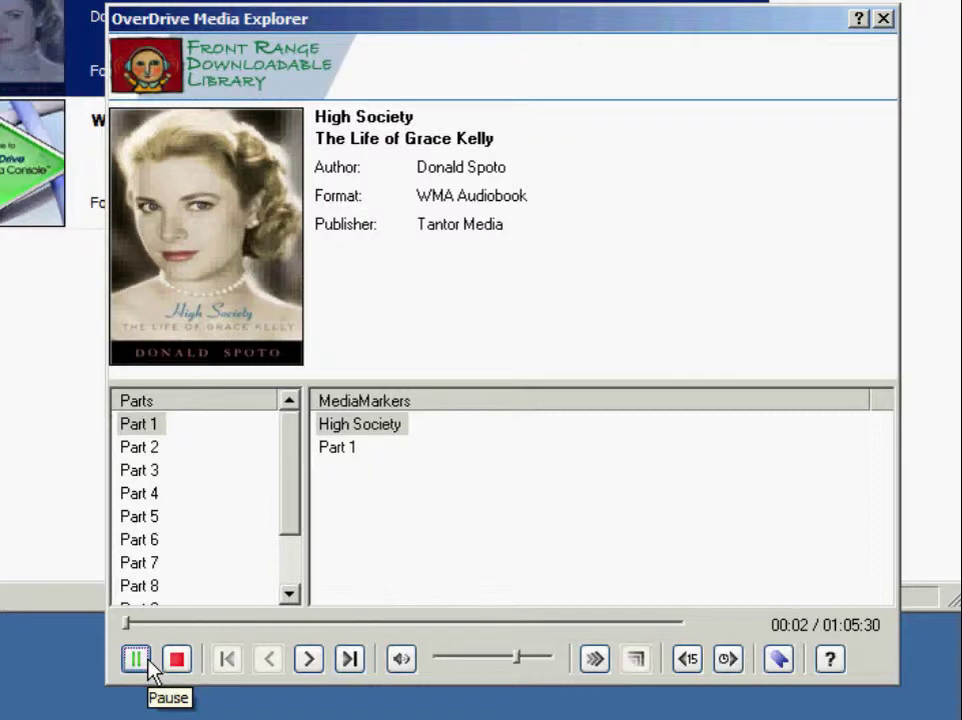
left_click(147, 660)
left_click(142, 664)
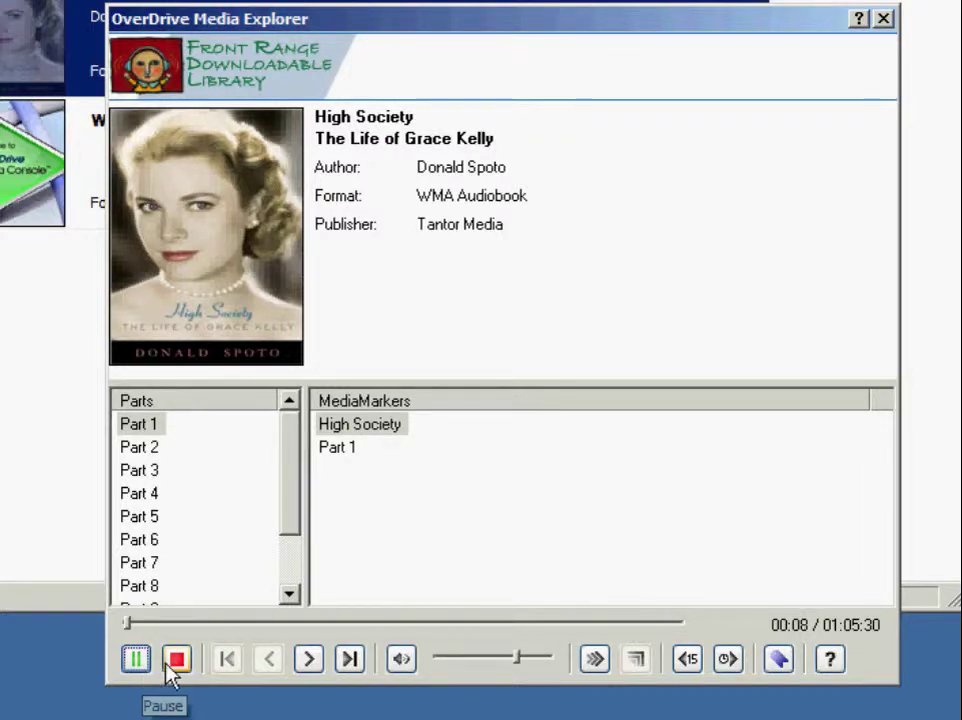
left_click(172, 664)
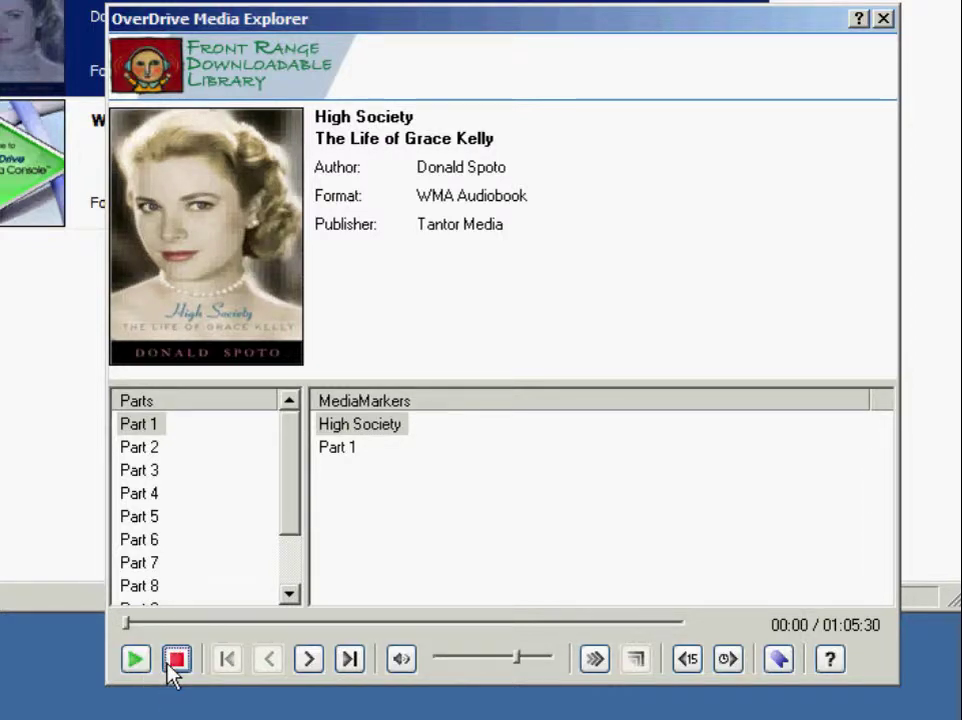
left_click(147, 664)
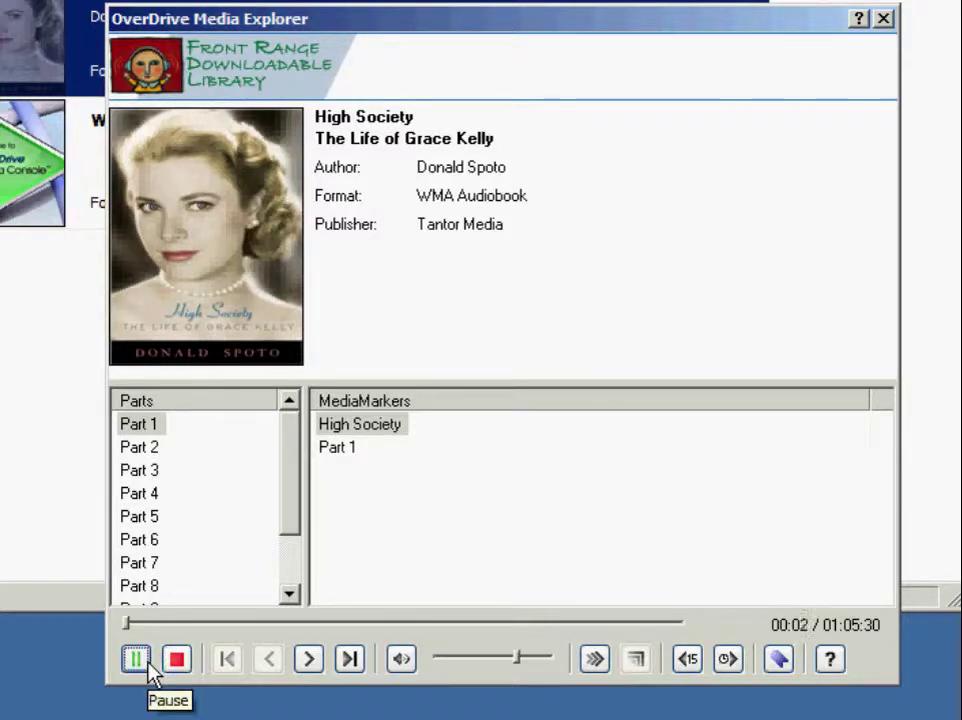
Step: Jump forward to the Part 1 marker, back to the High Society marker, then on to Part 2
left_click(306, 667)
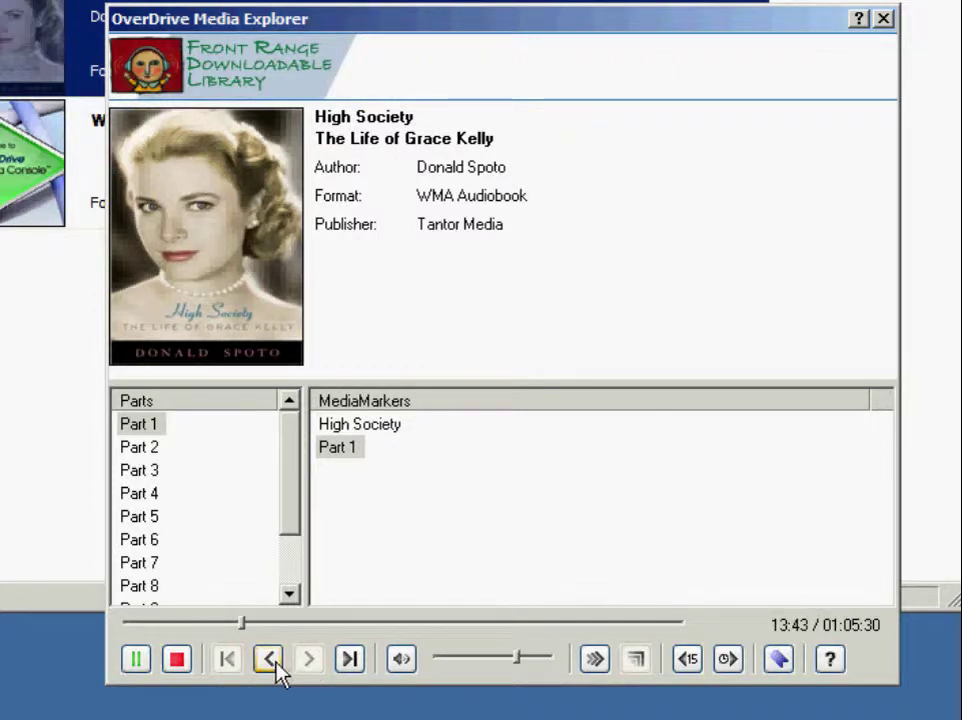
left_click(276, 666)
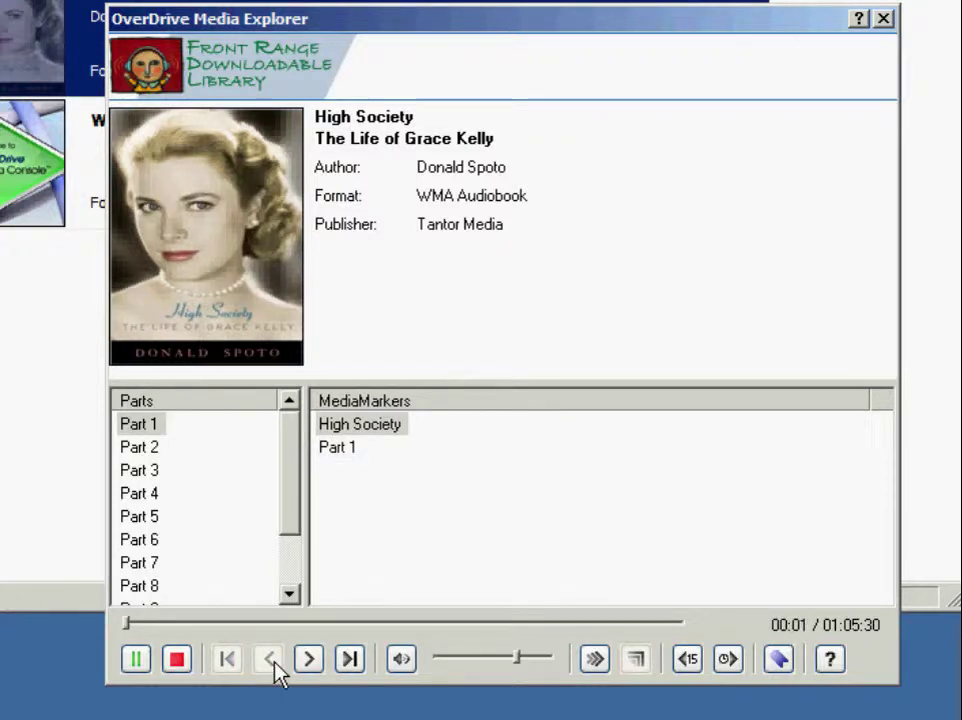
left_click(349, 659)
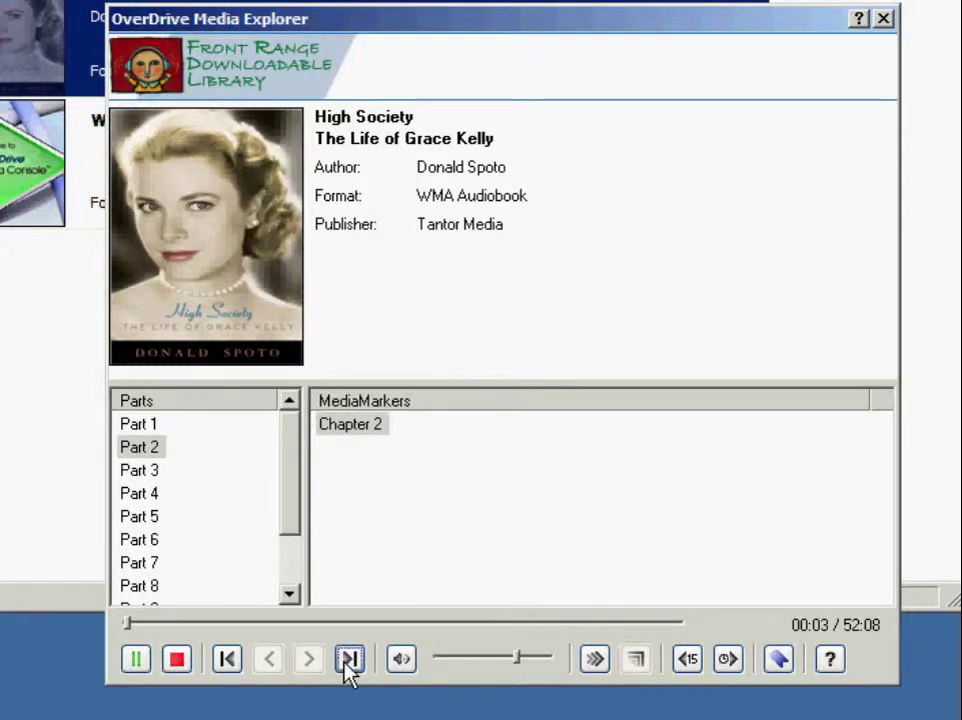
Step: Skip to Part 3, seek to about 1:38, and raise the volume
left_click(350, 658)
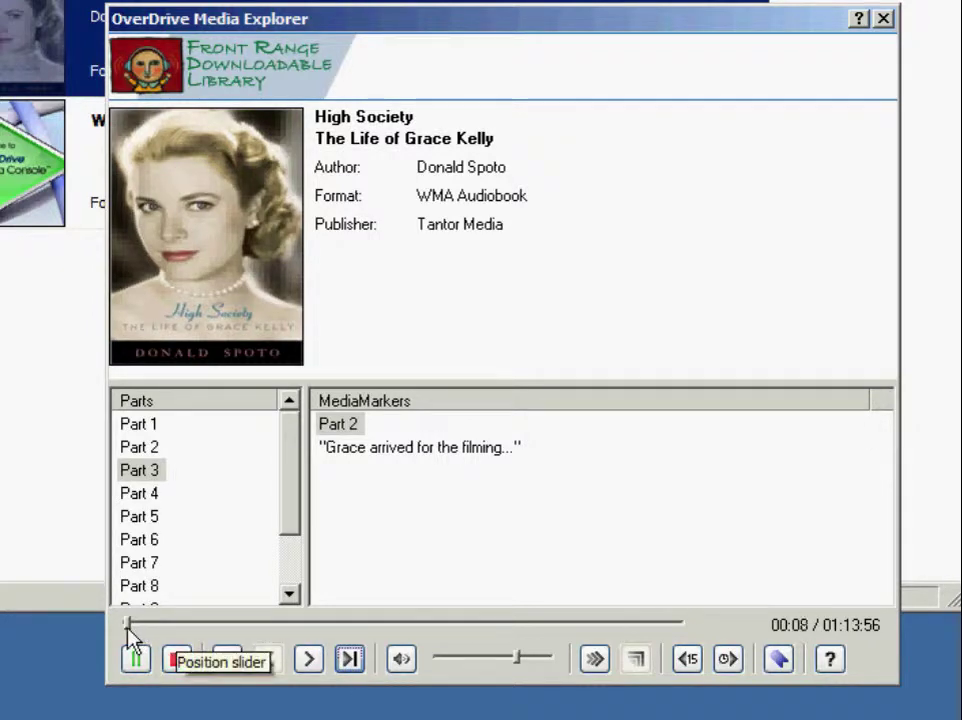
left_click_drag(127, 624, 140, 626)
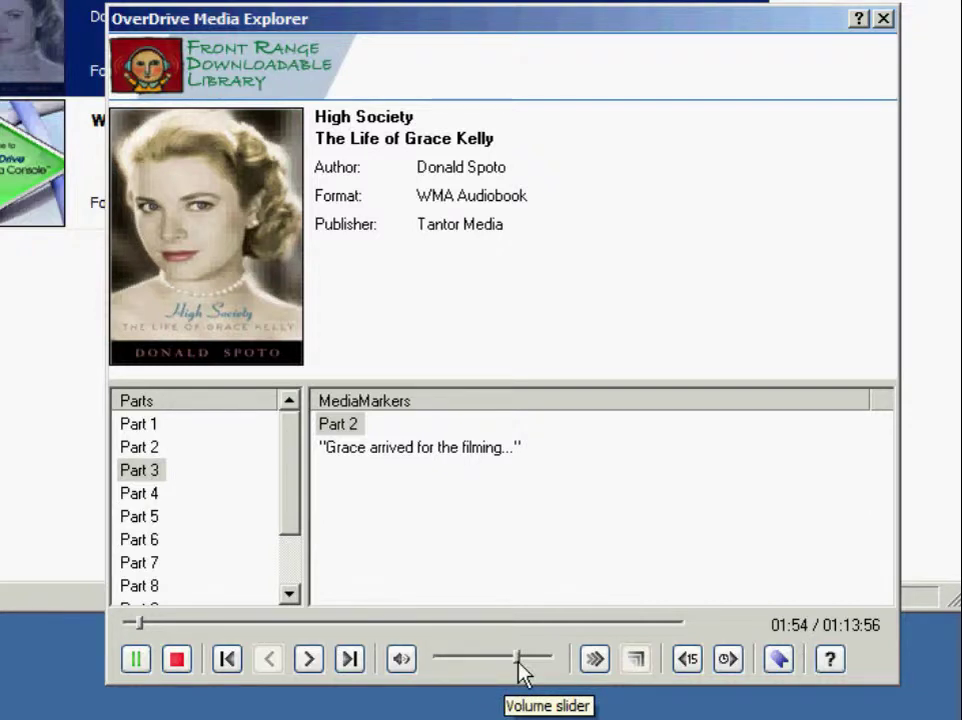
mouse_move(518, 664)
left_mouse_down()
mouse_move(547, 663)
mouse_move(520, 668)
left_mouse_up()
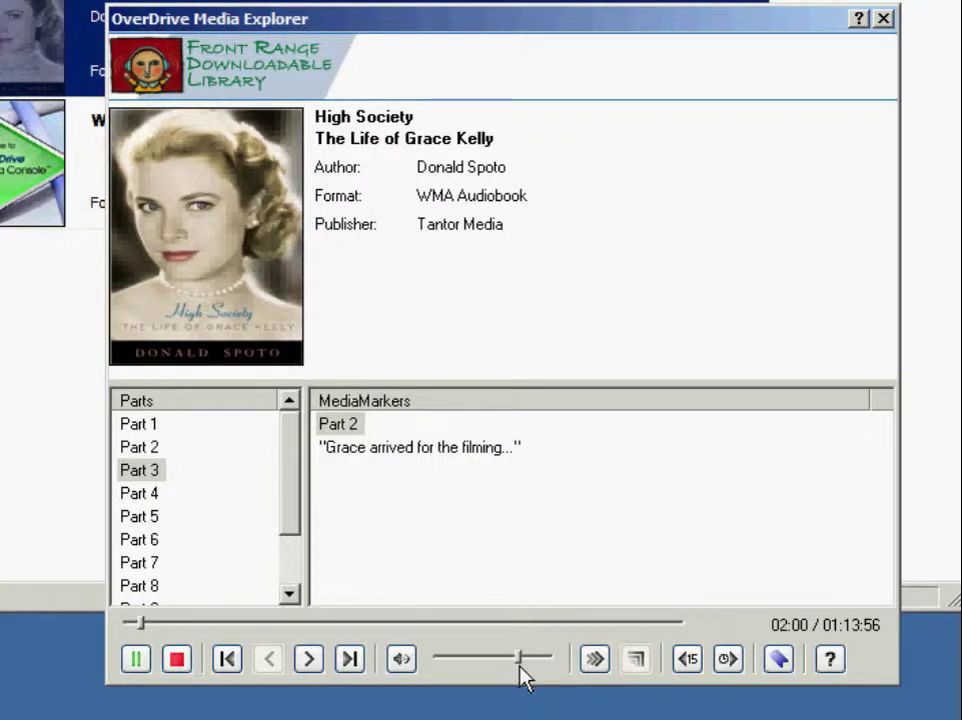
Step: Mute and unmute the audio, then show the playback speed choices
left_click(414, 669)
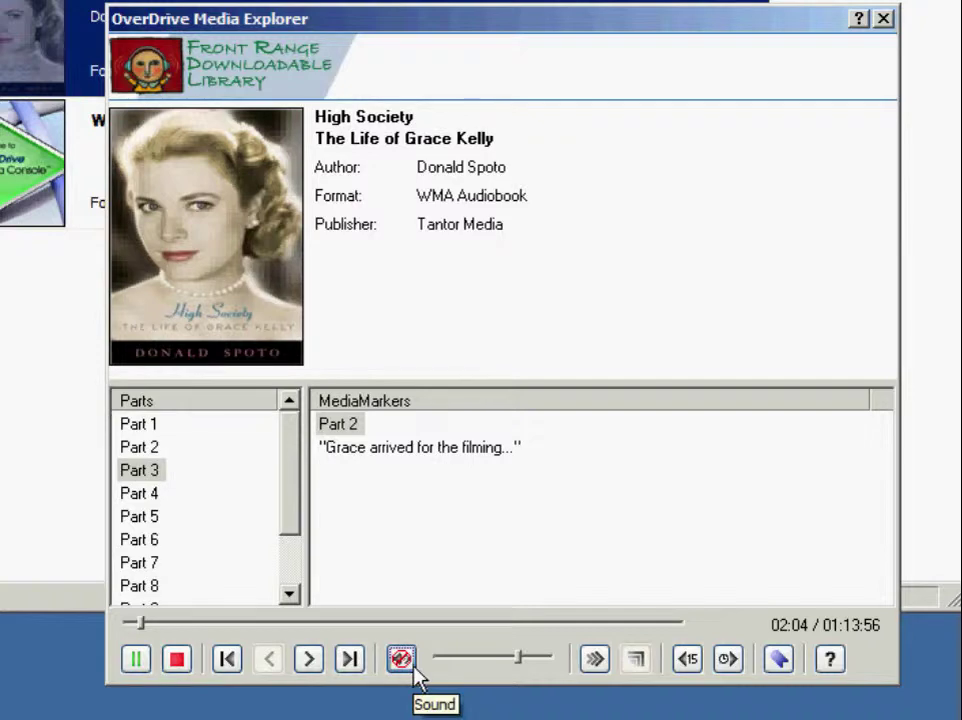
left_click(414, 670)
left_click(594, 660)
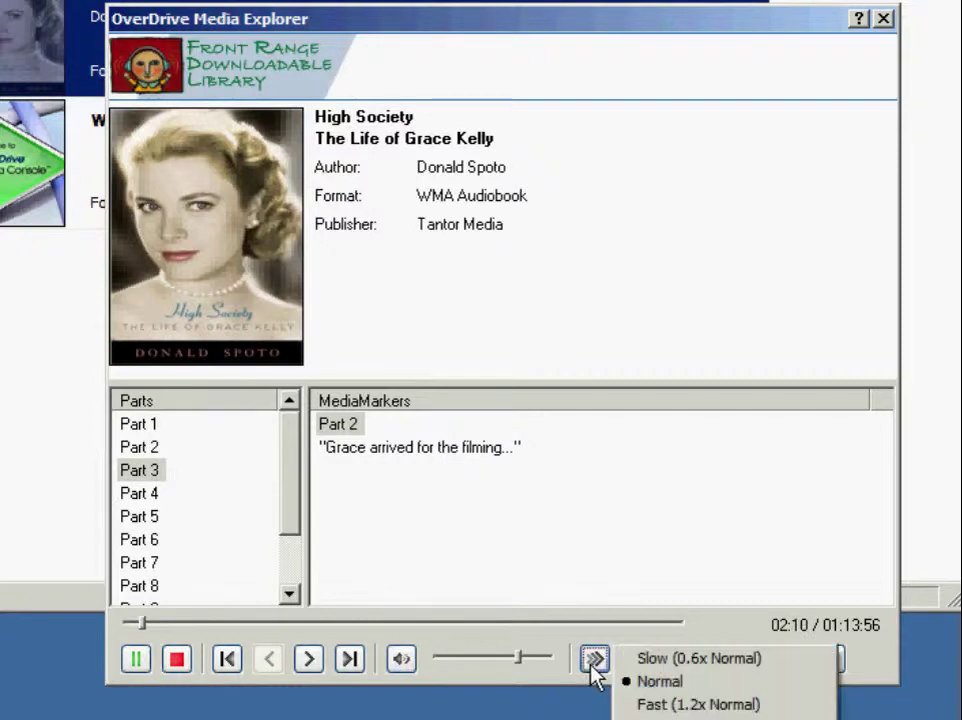
Step: Switch playback to Slow (0.6x Normal), then return it to Normal speed
left_click(642, 664)
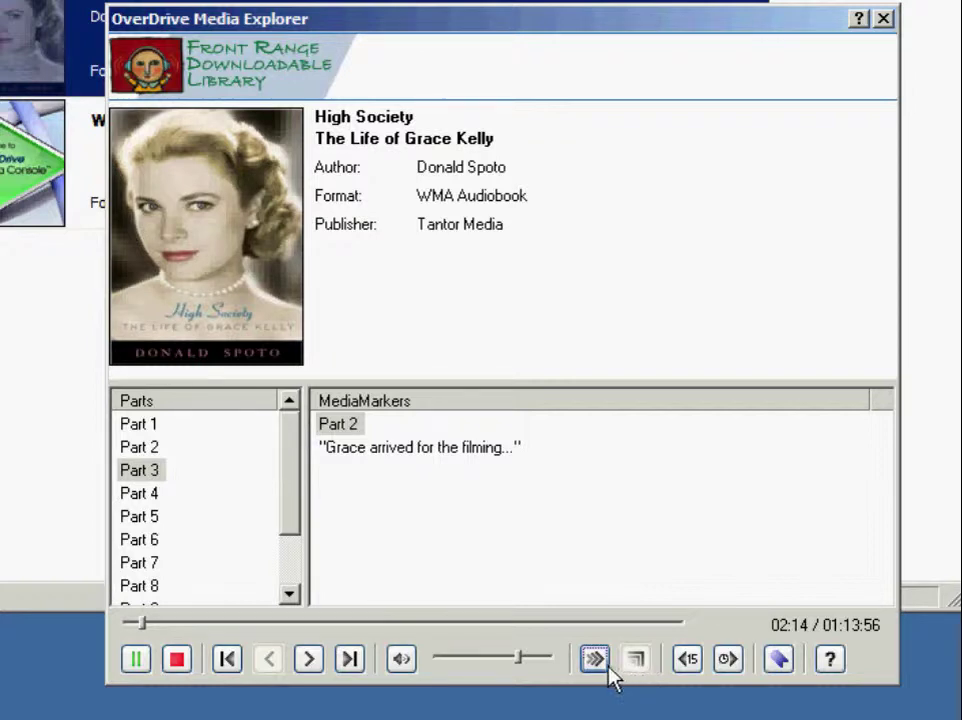
left_click(594, 658)
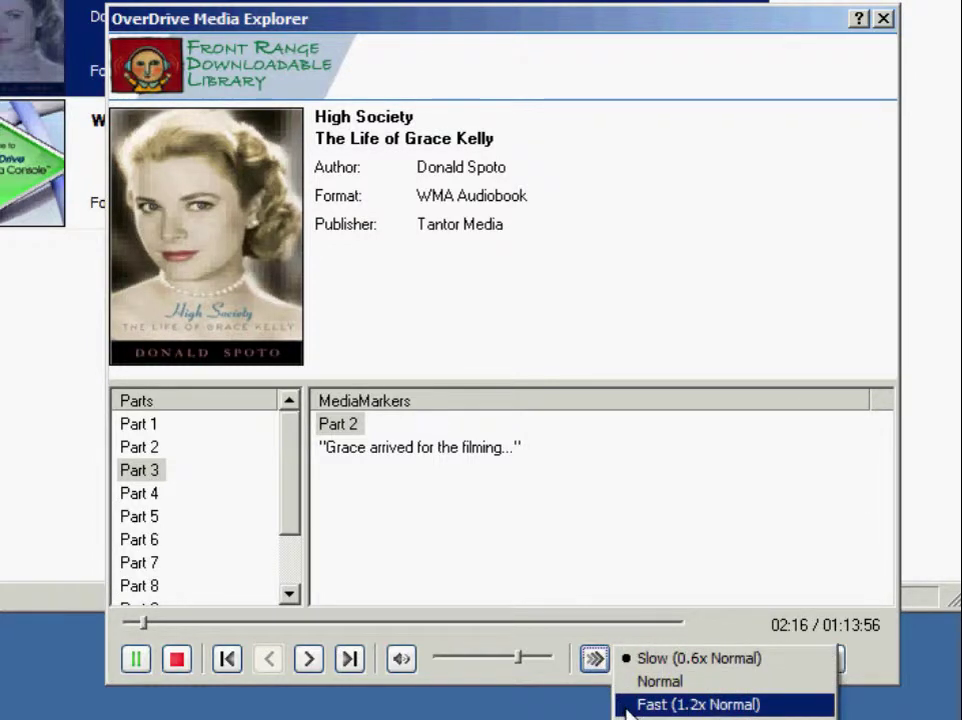
key("Escape")
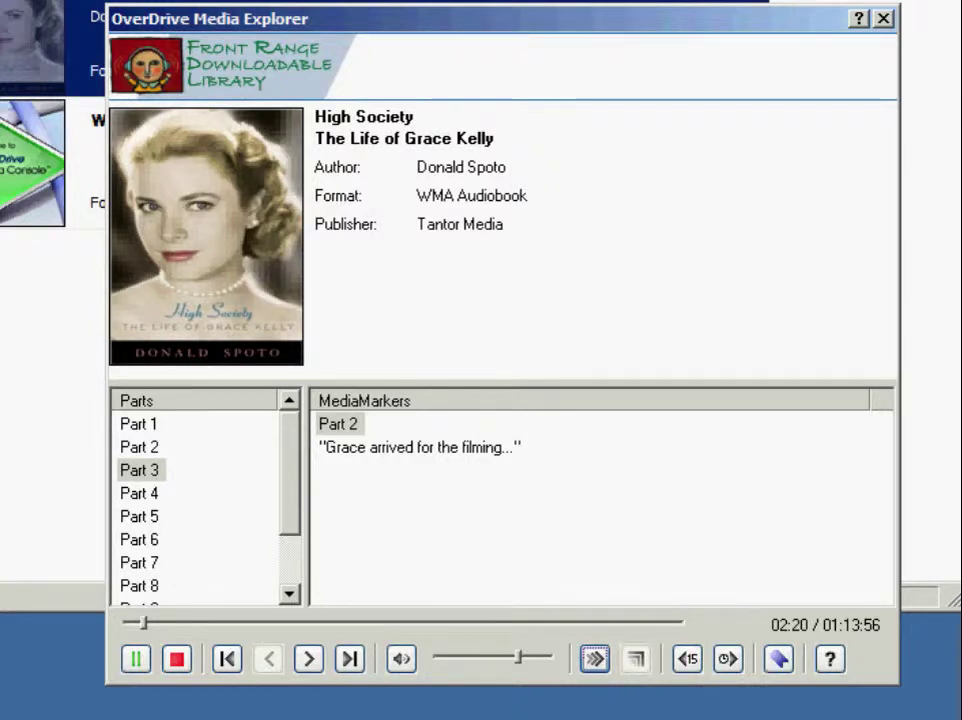
left_click(604, 672)
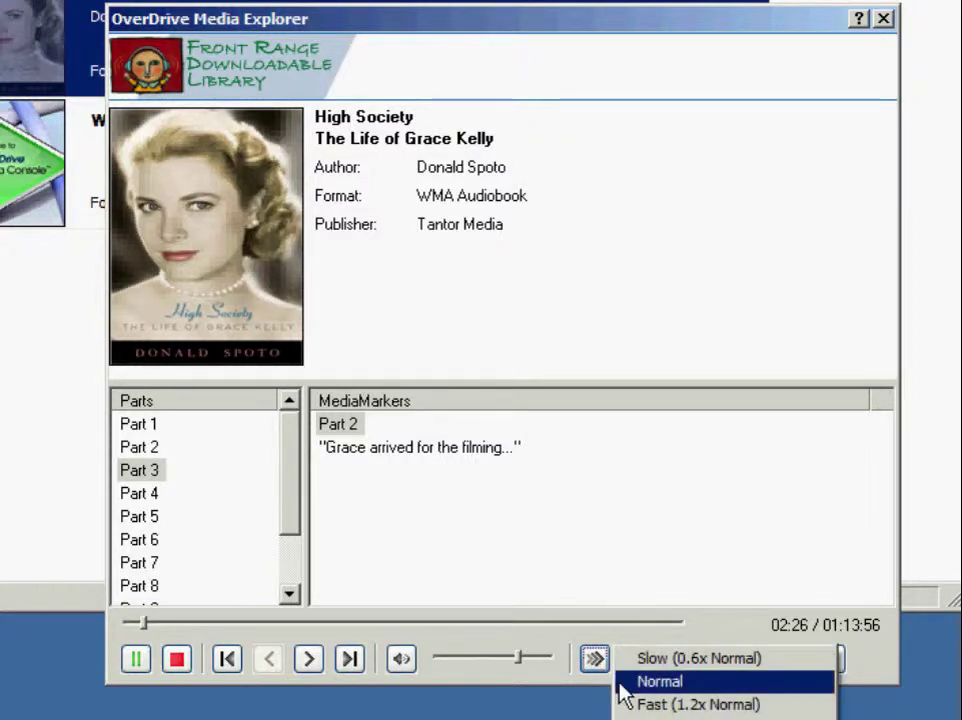
left_click(620, 684)
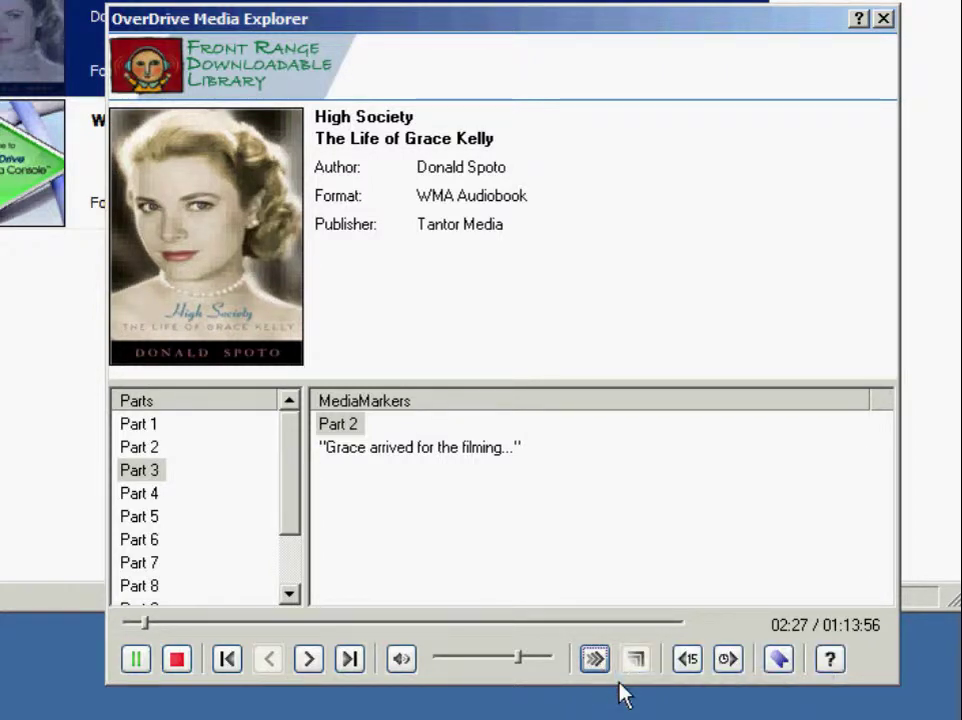
Step: Rewind 15 seconds, then skip to the furthest played point in Part 3
left_click(688, 660)
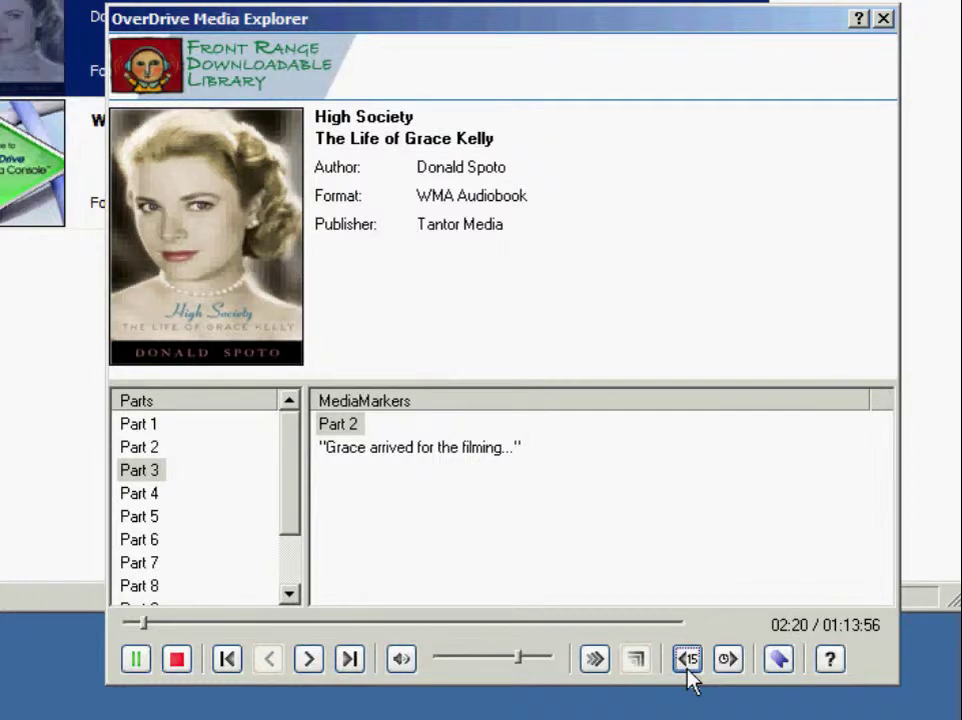
left_click(724, 664)
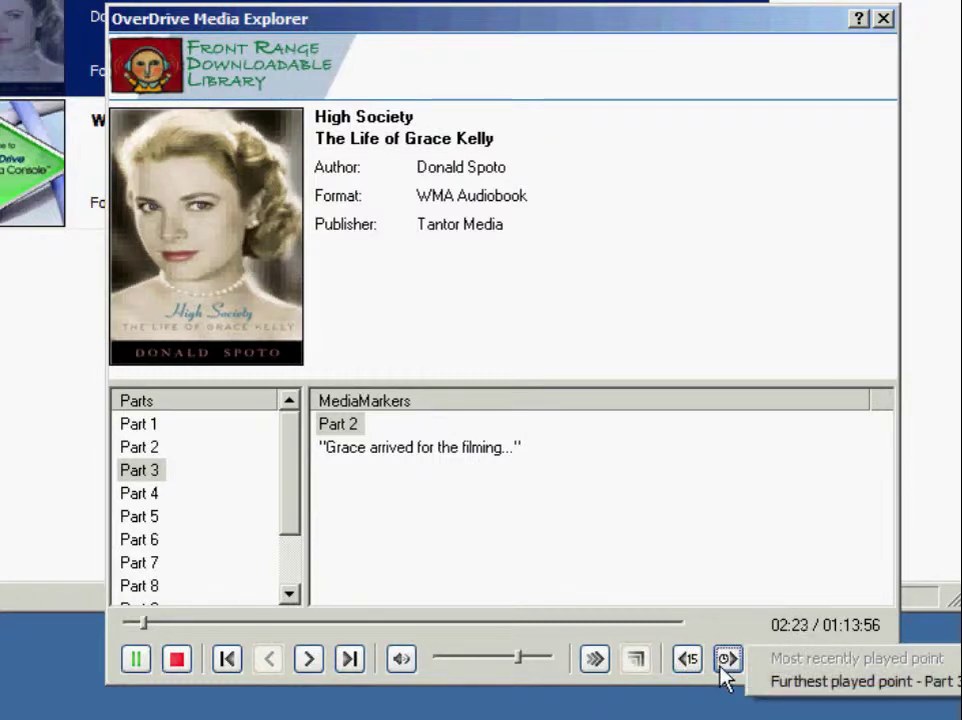
left_click(778, 684)
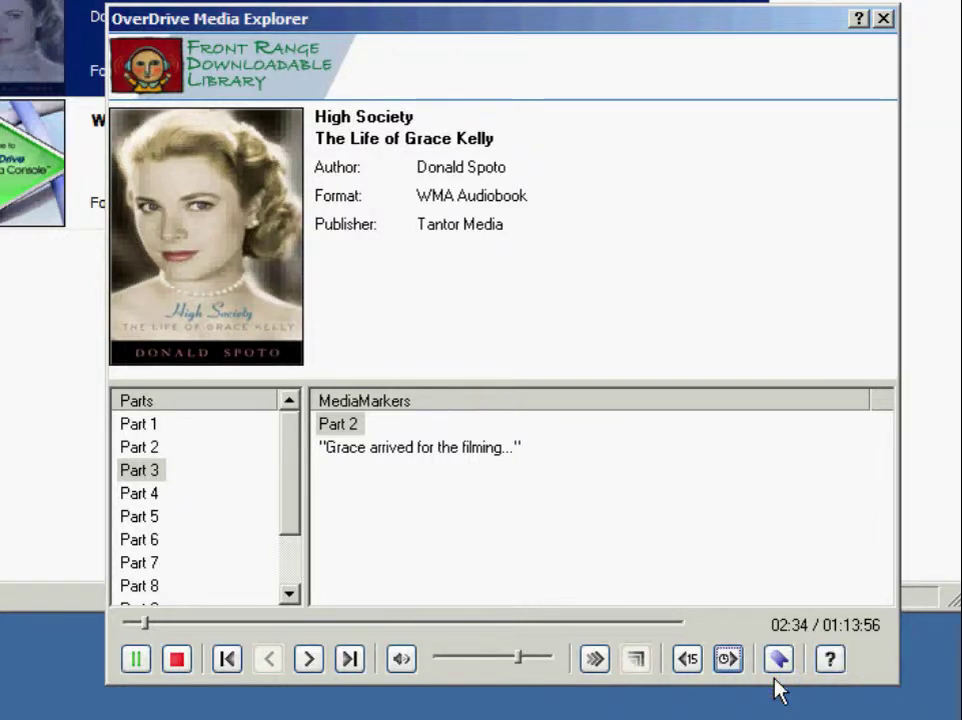
left_click(782, 670)
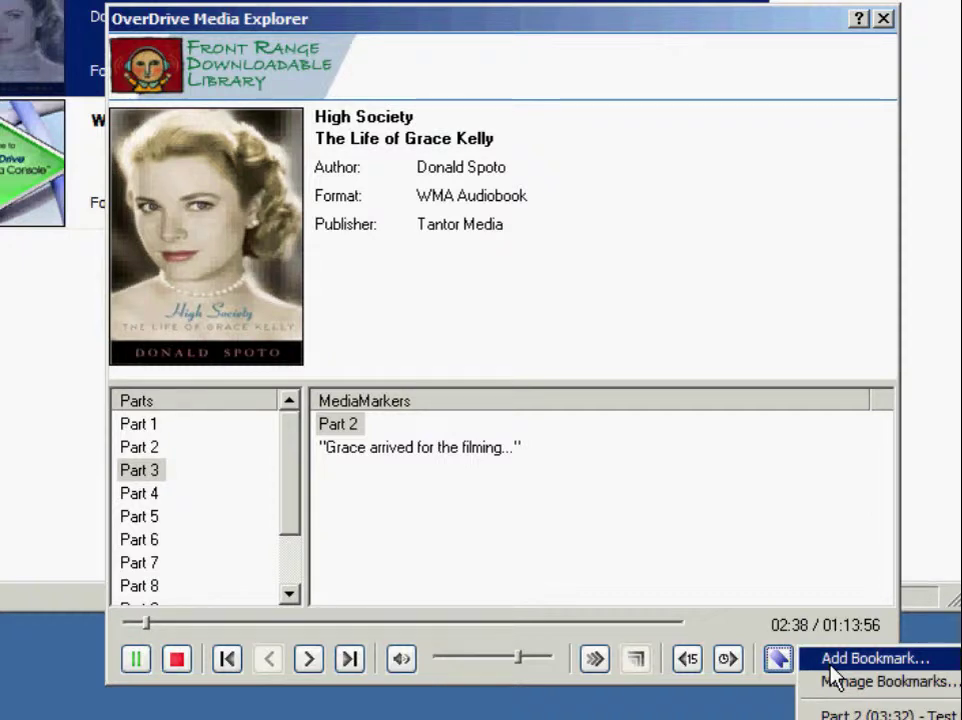
Step: Add a bookmark at Part 3 02:38 named 'Test Bookmark 2'
left_click(831, 662)
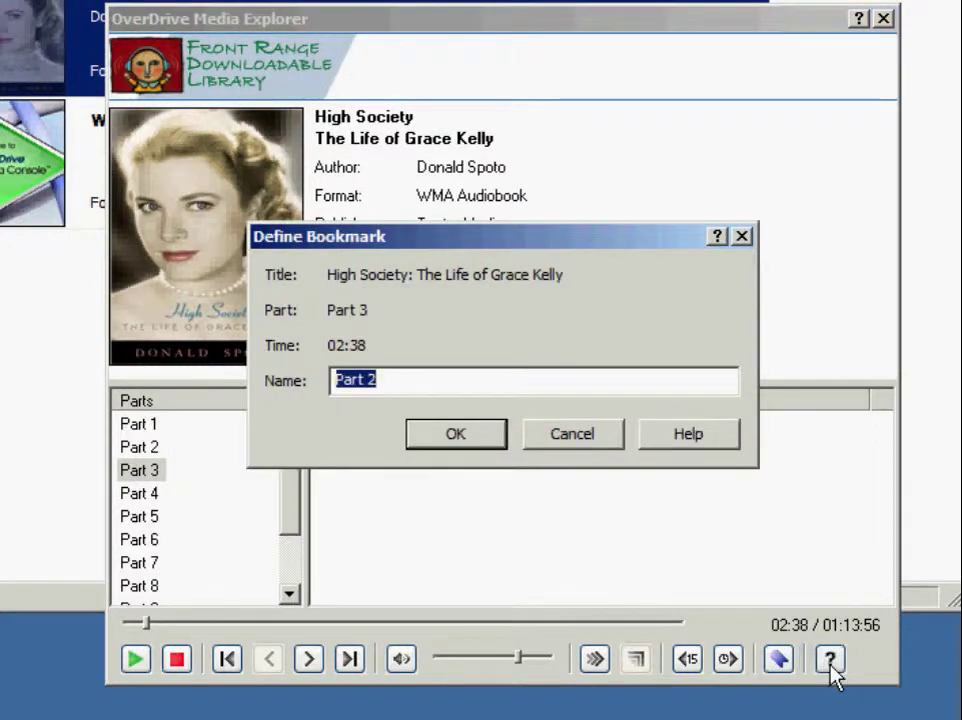
type("Tes")
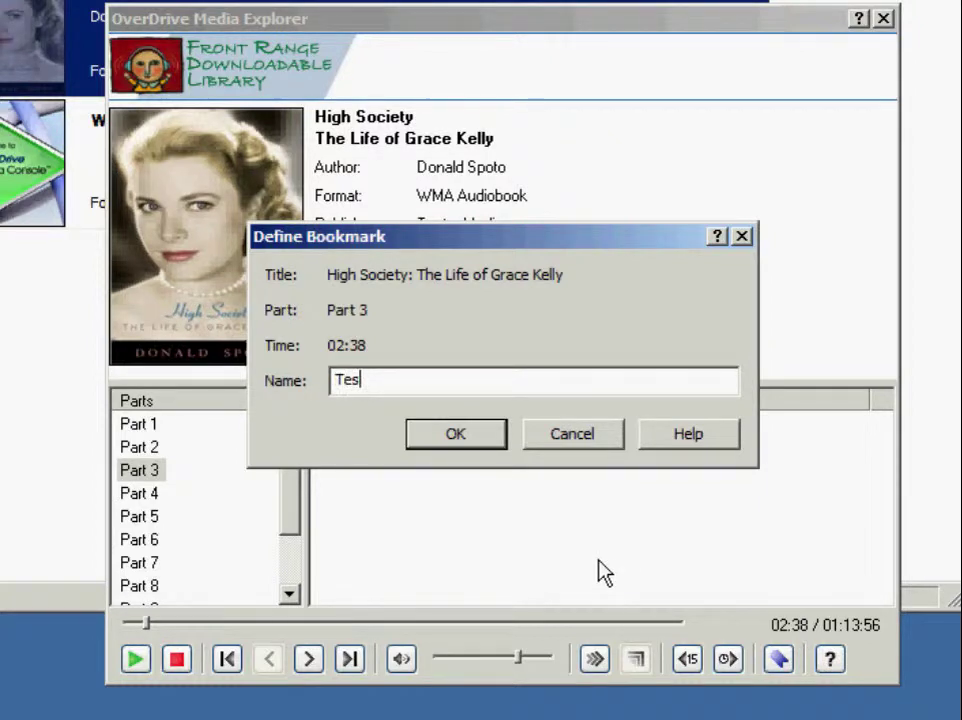
type("t Bookmark 2")
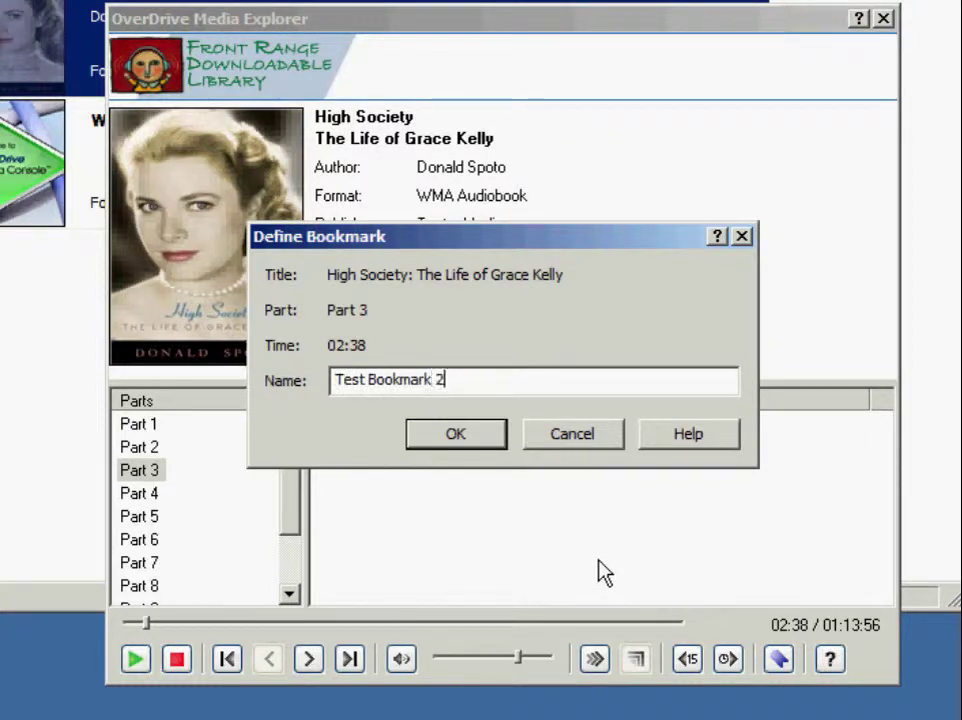
left_click(475, 446)
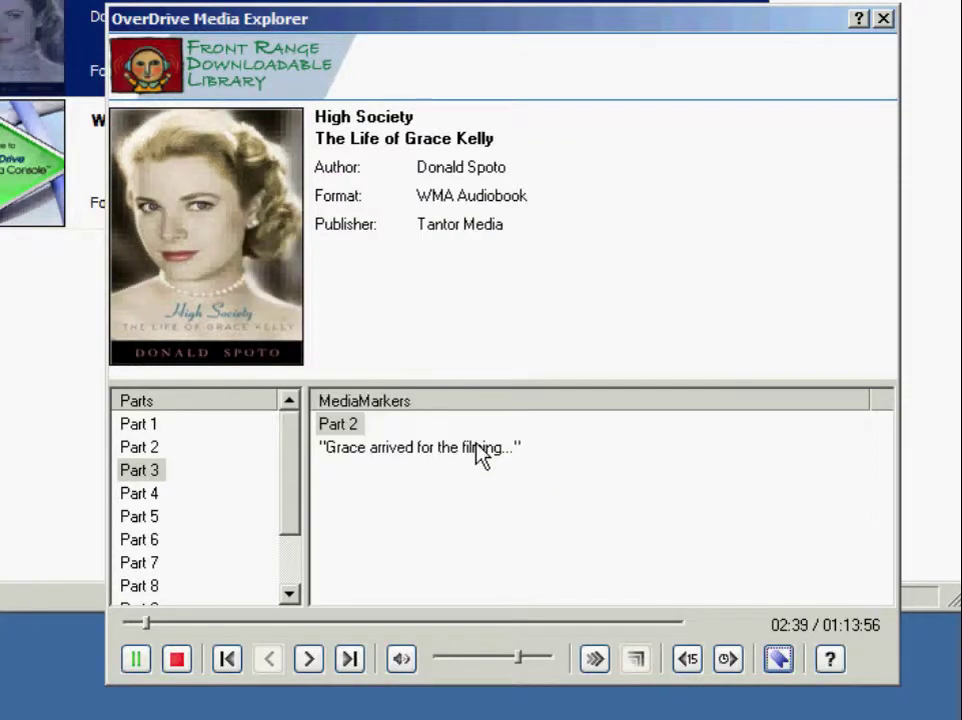
Step: Stop playback, jump to the Part 2 (03:32) bookmark, then back to Part 3's
left_click(177, 659)
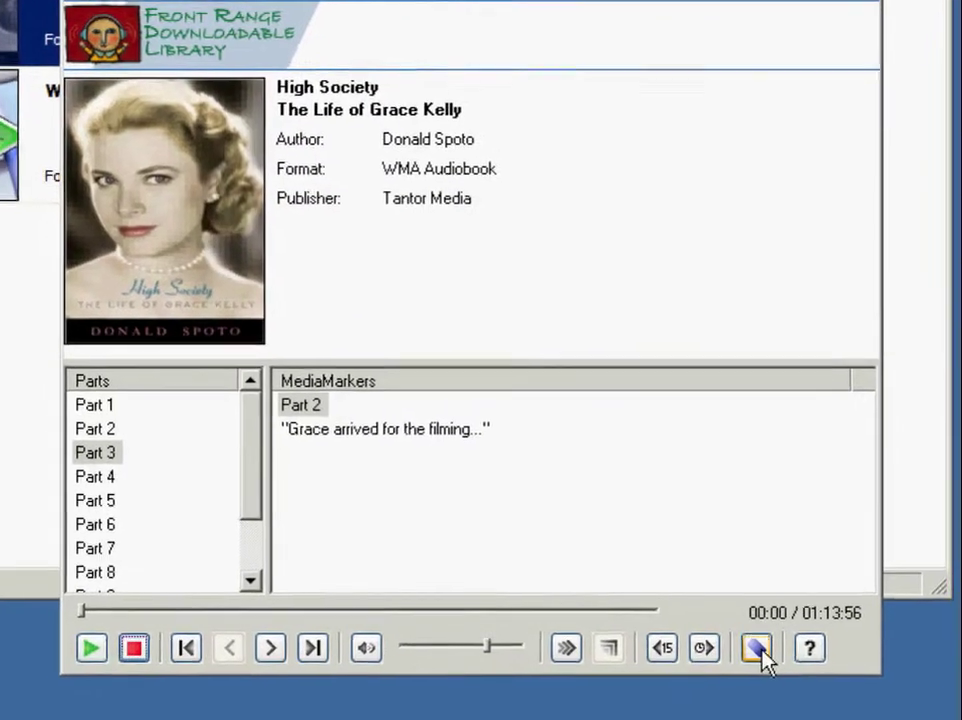
left_click(758, 652)
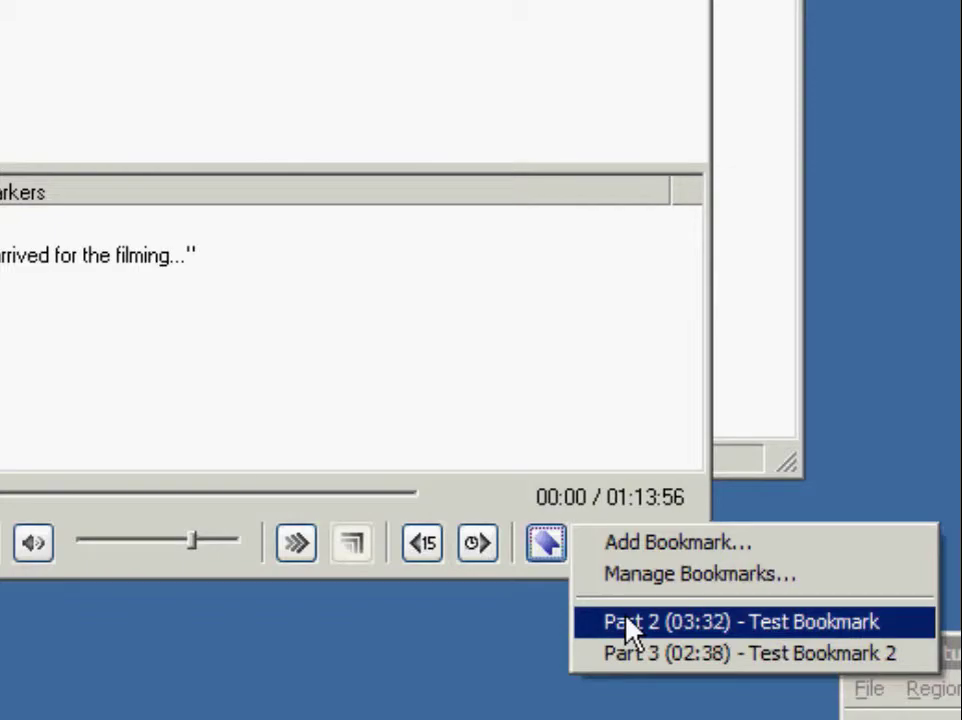
left_click(628, 622)
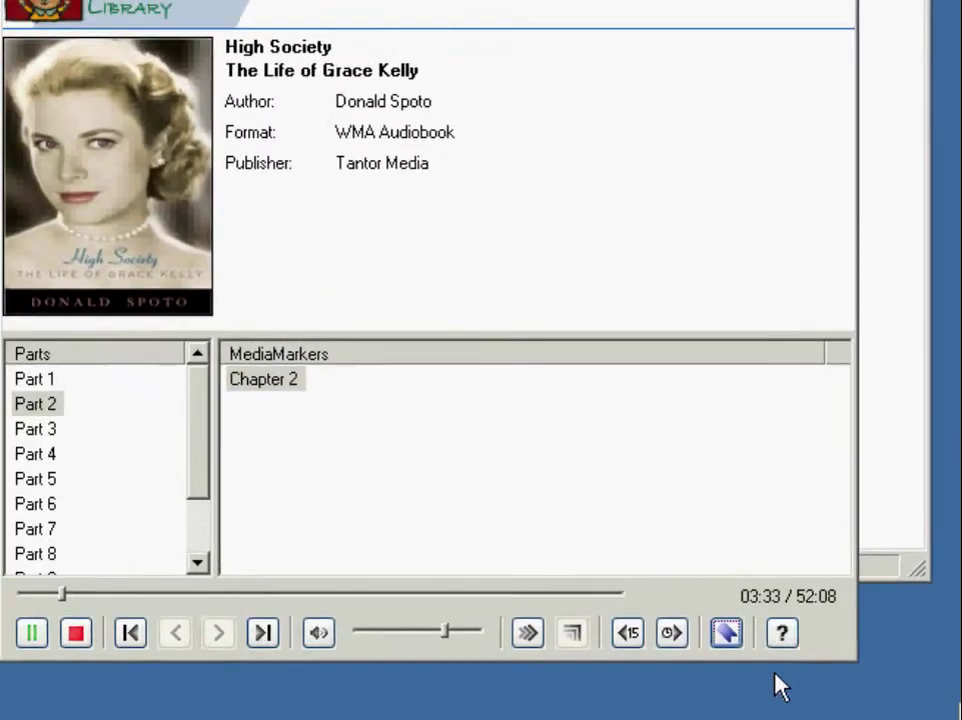
left_click(728, 630)
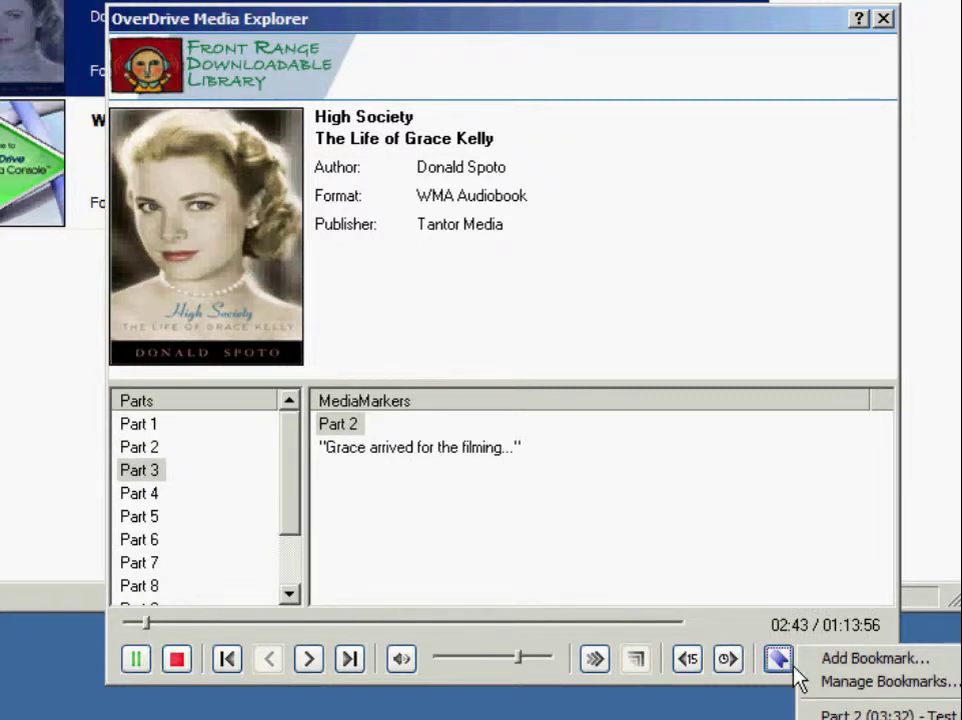
Step: Delete the Part 2 bookmark from the bookmark manager
left_click(815, 682)
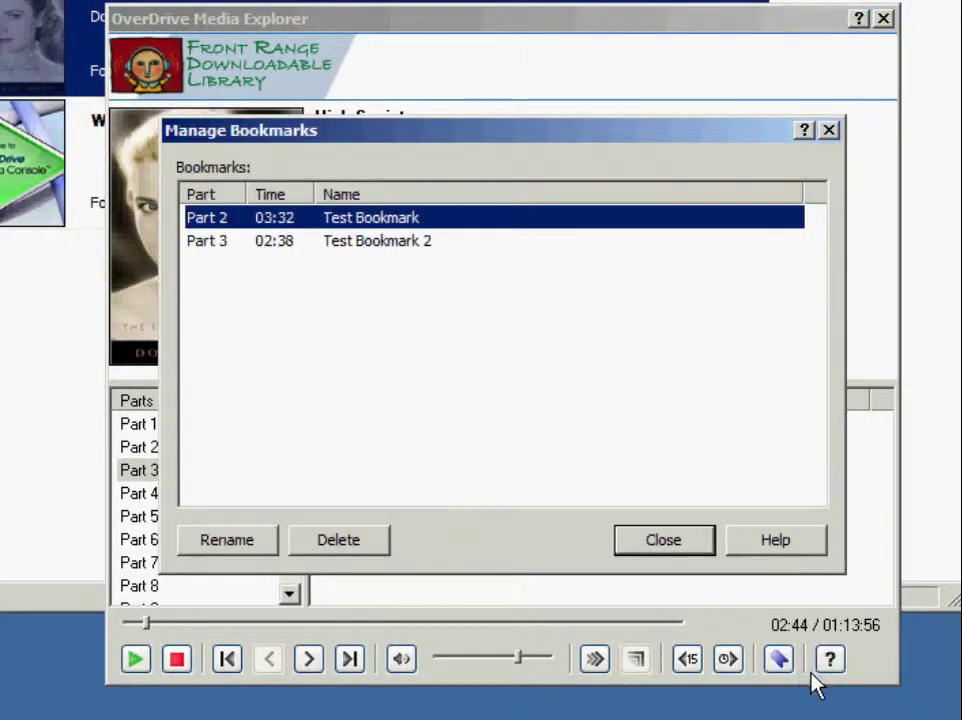
left_click(367, 547)
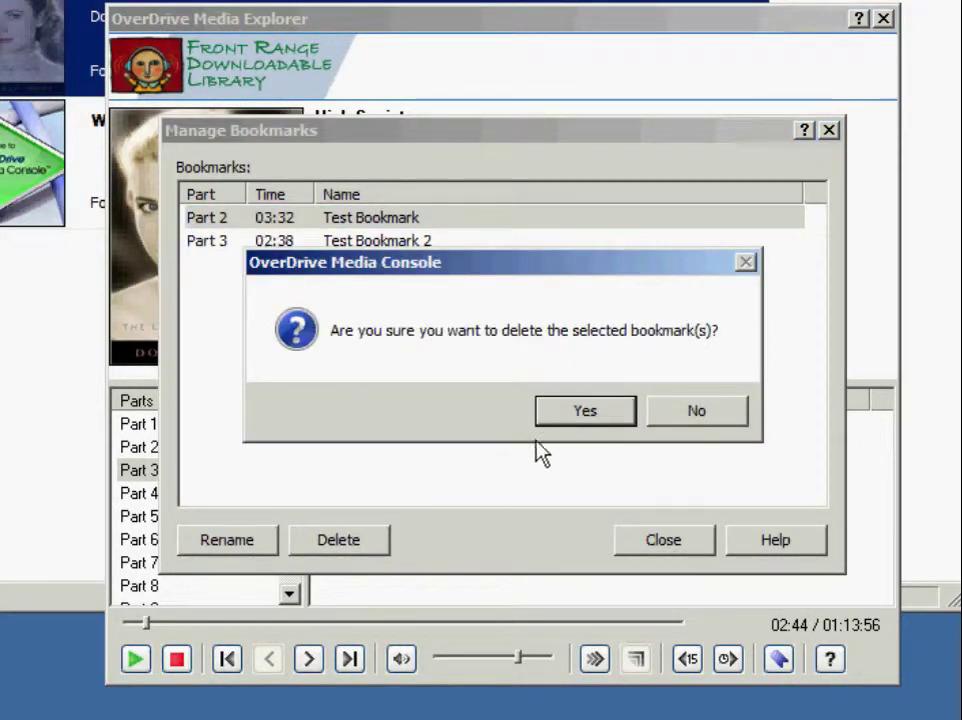
left_click(563, 419)
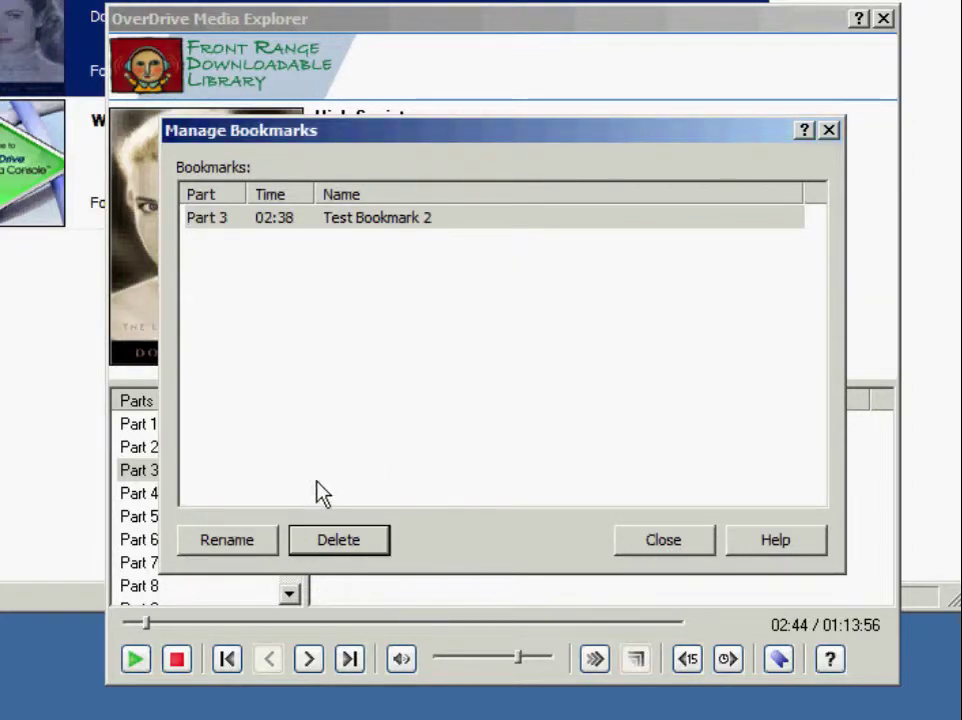
Step: Rename the Part 3 bookmark to 'Test Bookmark', then bring up the Media Explorer help
left_click(267, 545)
left_click(476, 384)
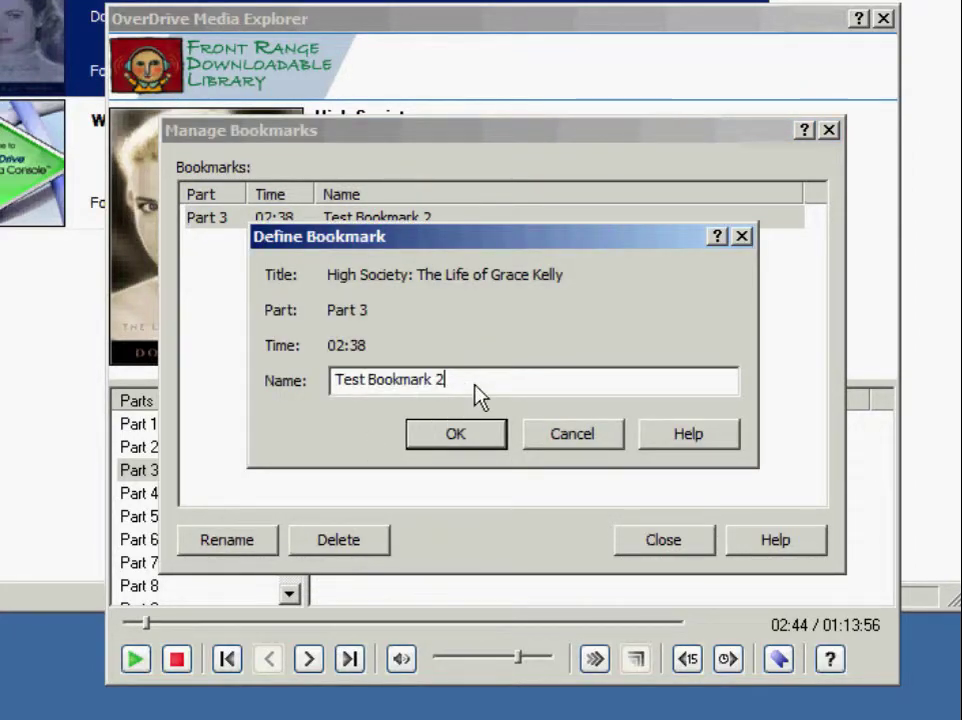
key("BackSpace")
key("BackSpace")
left_click(466, 440)
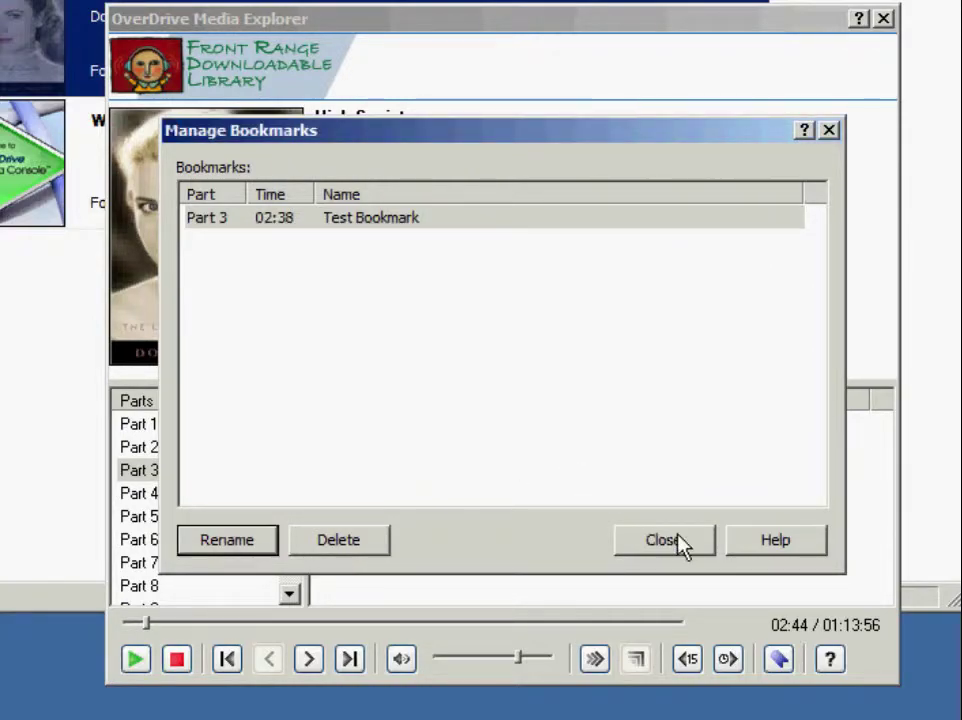
left_click(679, 543)
left_click(827, 662)
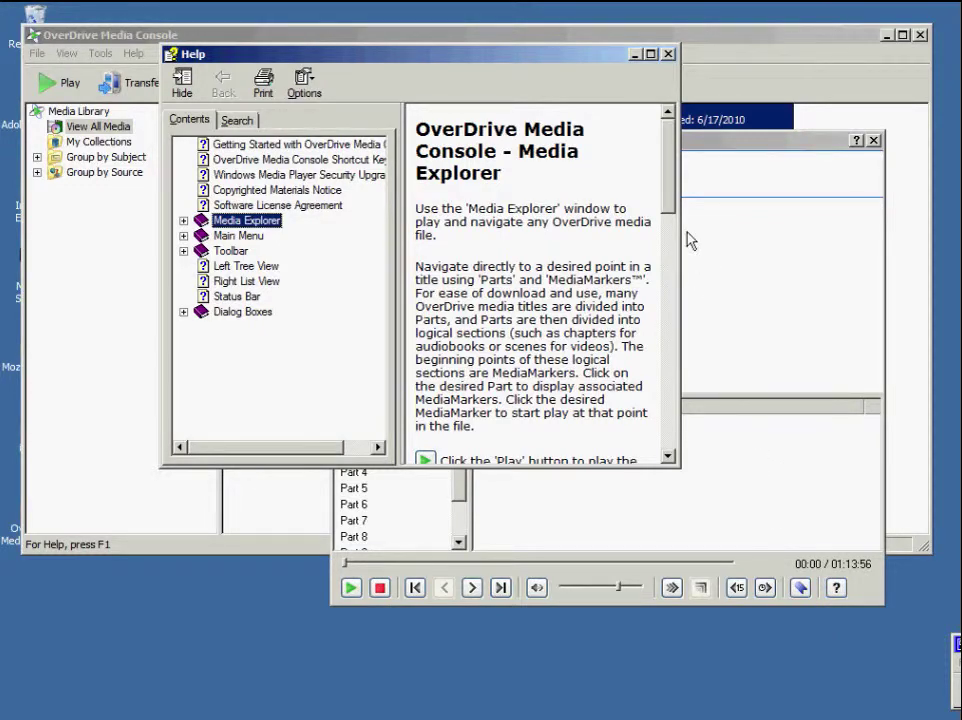
Step: Expand Media Explorer in the help contents and show the Bookmarks topic
left_click_drag(672, 204, 680, 437)
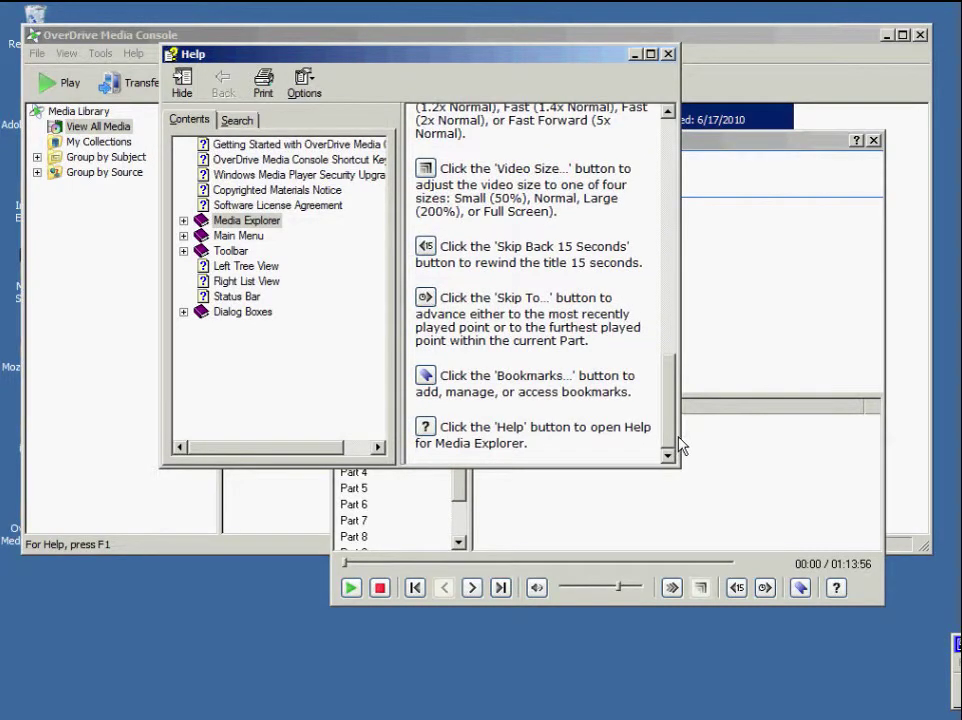
left_click(183, 221)
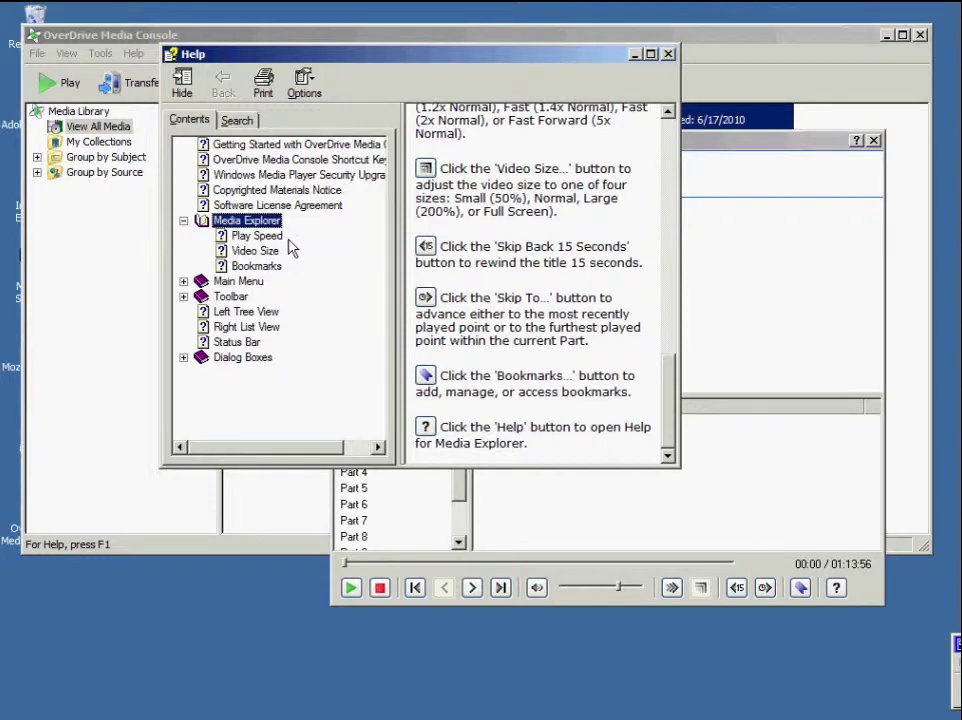
left_click(285, 270)
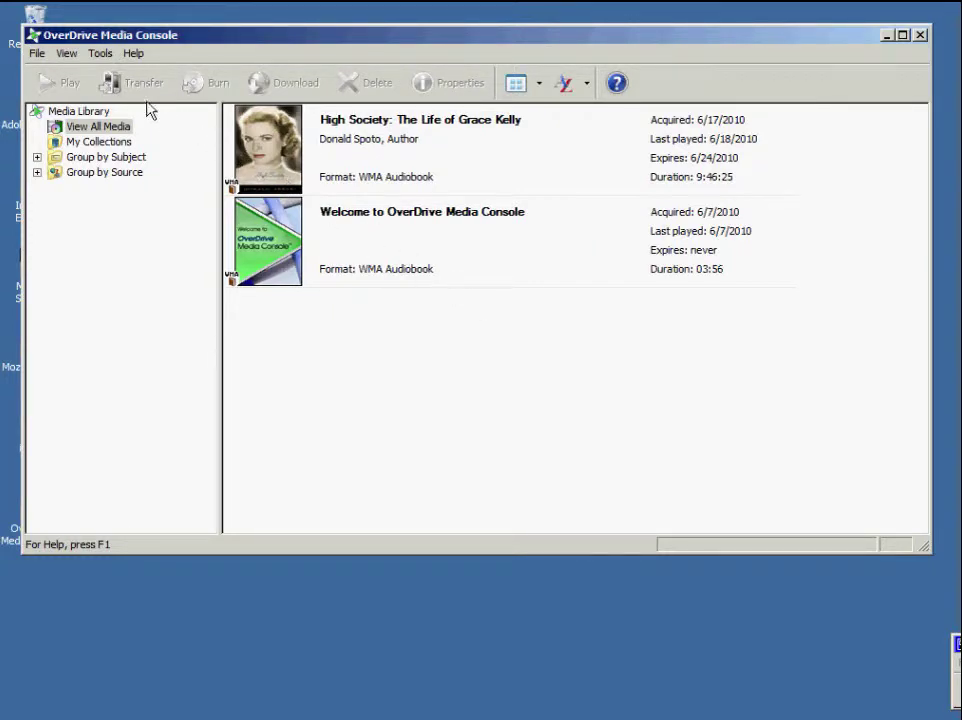
Step: Review the download folder and auto-play settings in Tools > Options and accept them
left_click(103, 54)
left_click(117, 95)
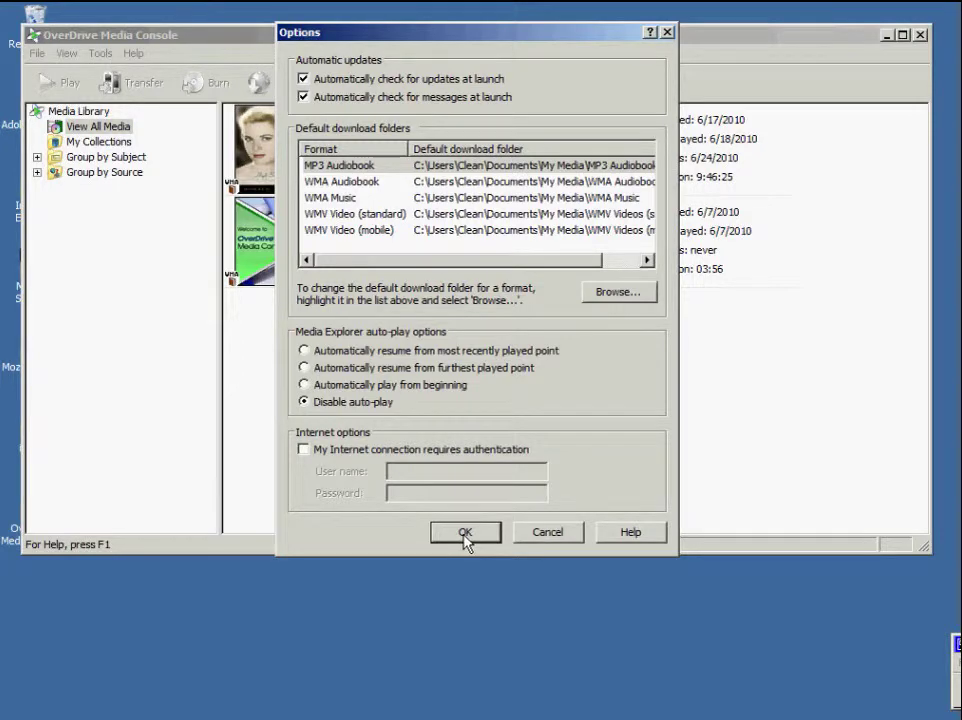
left_click(465, 535)
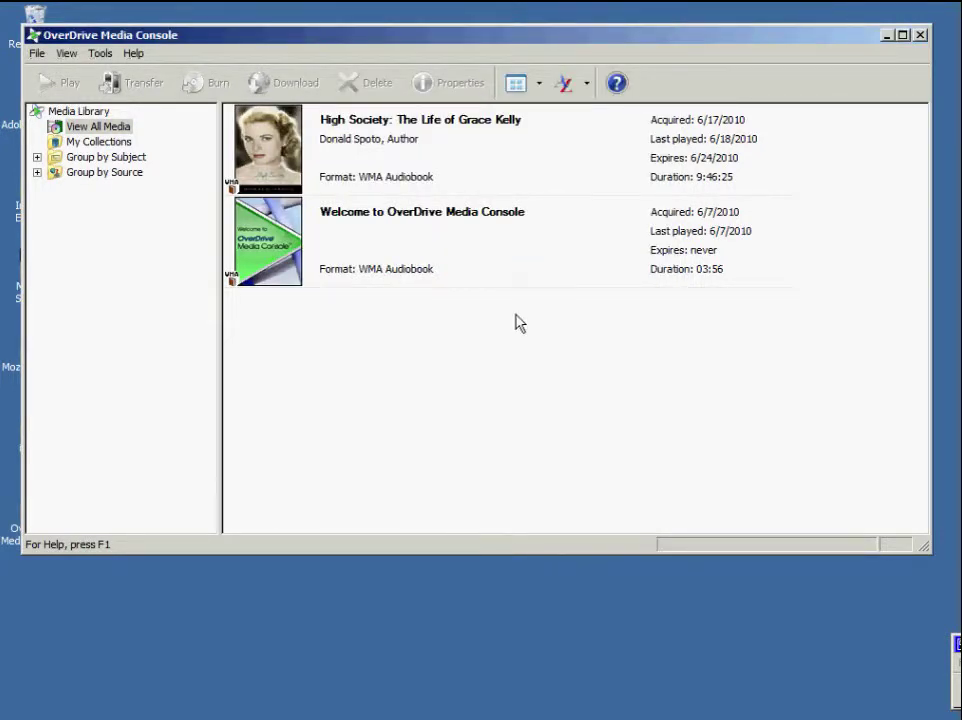